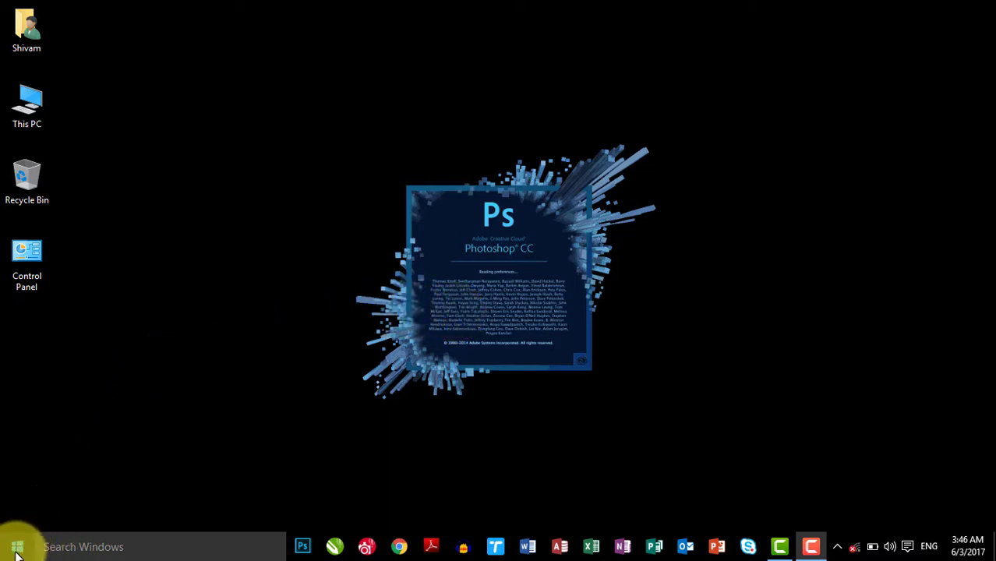
- Launch Adobe Photoshop CC 2015.5 from the Start menu's All apps list, then close it
{"action": "left_click", "coordinate": [17, 547]}
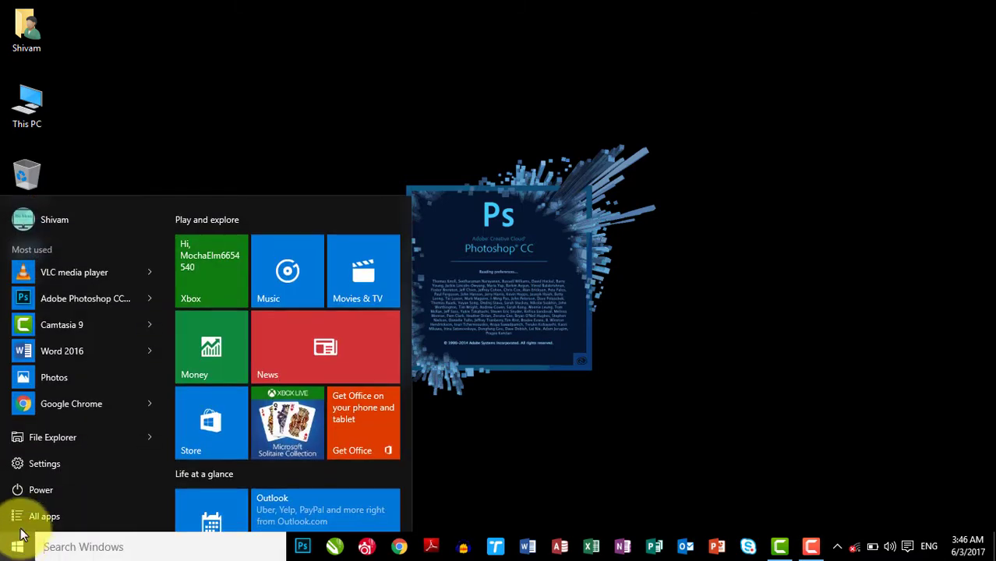
{"action": "left_click", "coordinate": [35, 515]}
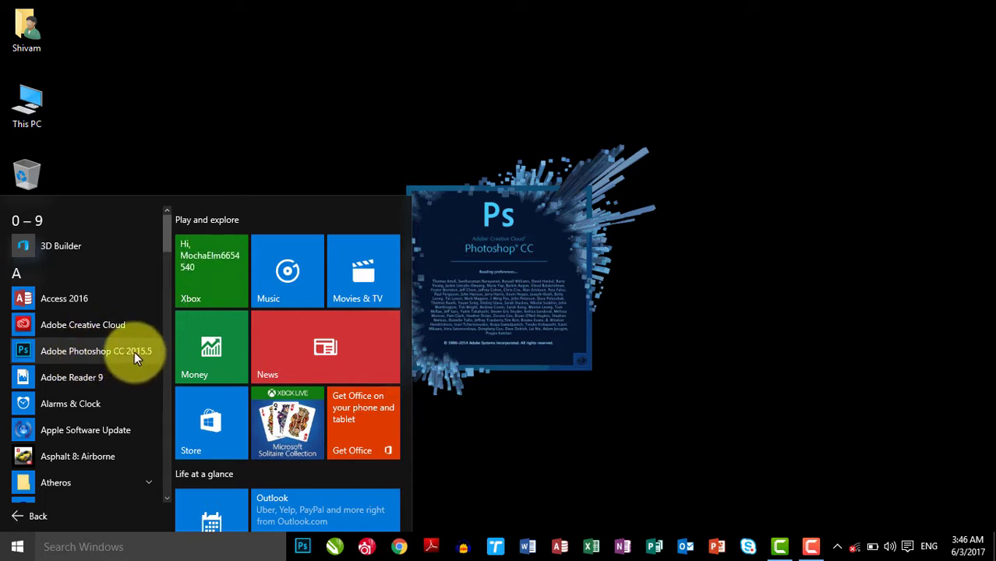
{"action": "left_click", "coordinate": [134, 351]}
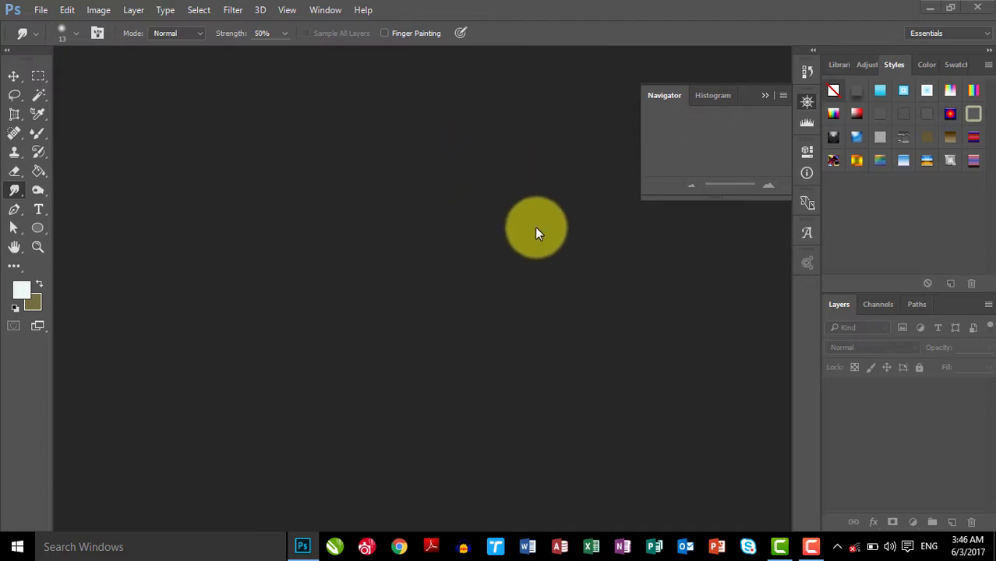
{"action": "left_click", "coordinate": [985, 9]}
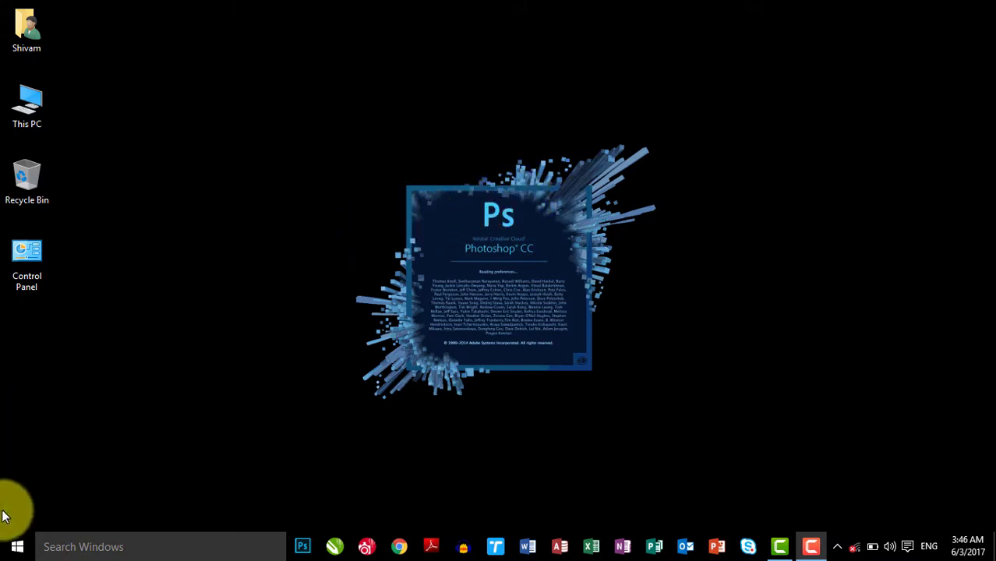
- Search the Start menu for 'photosho', launch Photoshop CC 2015.5, then close its window
{"action": "left_click", "coordinate": [17, 546]}
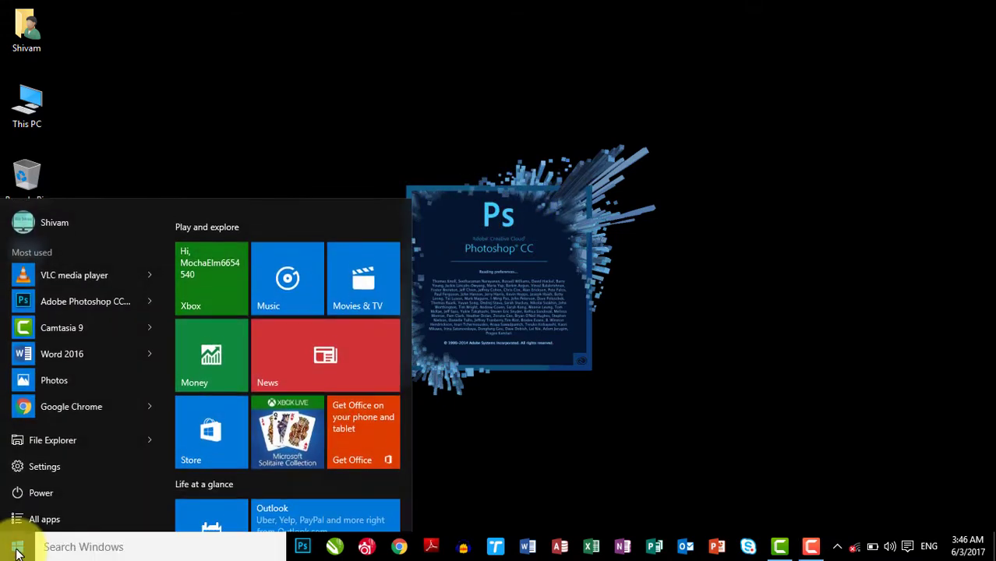
{"action": "left_click", "coordinate": [33, 514]}
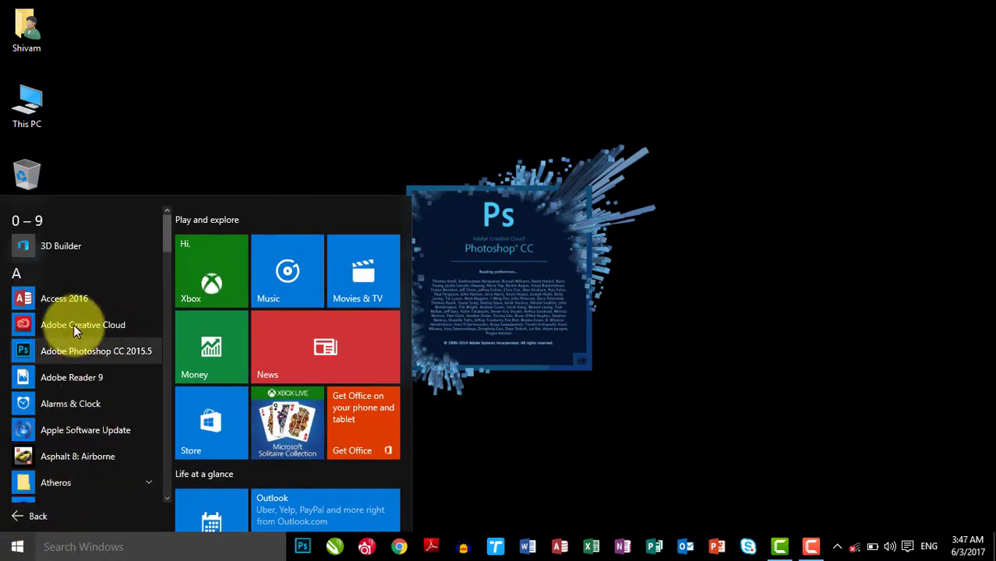
{"action": "left_click", "coordinate": [76, 547]}
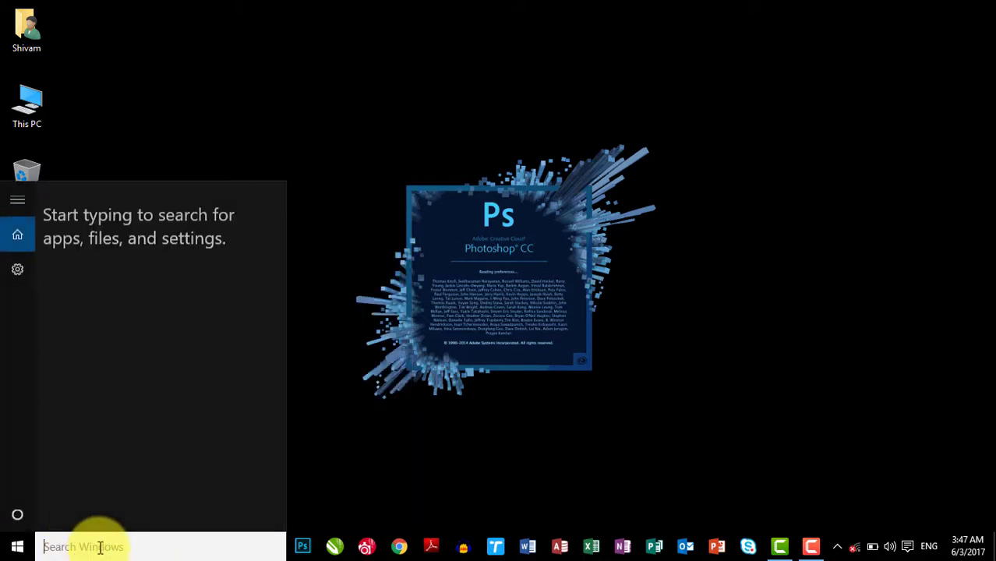
{"action": "type", "text": "pho"}
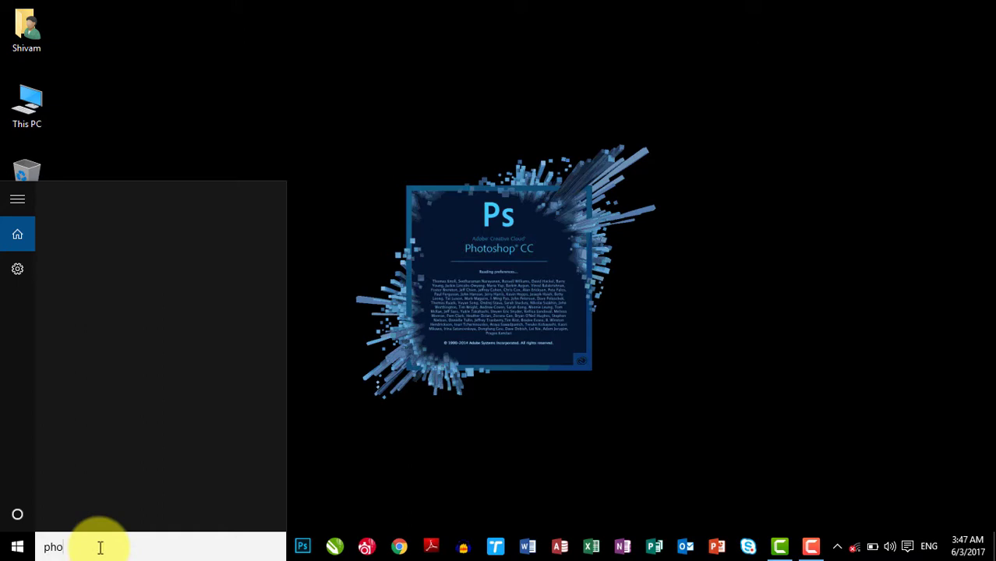
{"action": "type", "text": "tosho"}
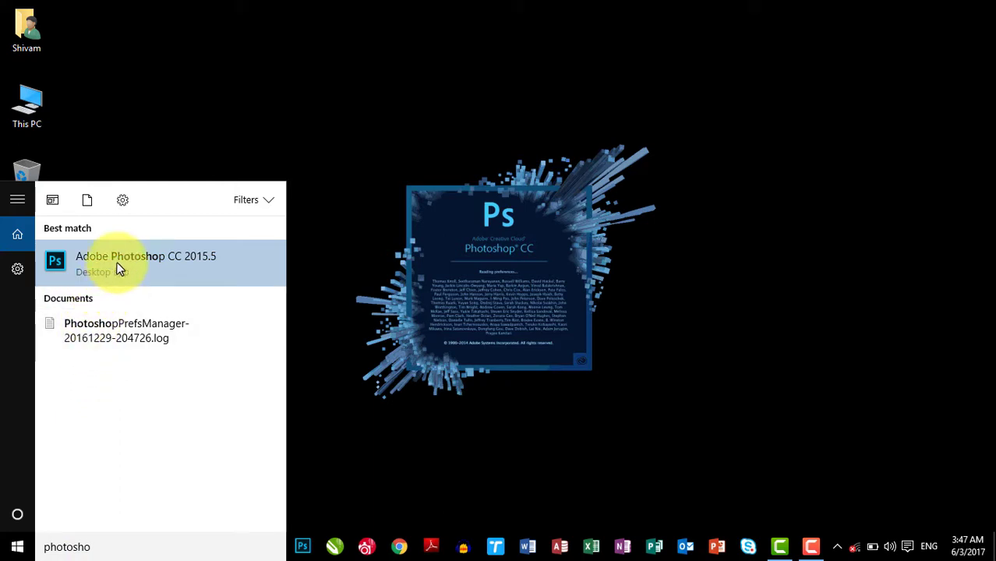
{"action": "left_click", "coordinate": [144, 252]}
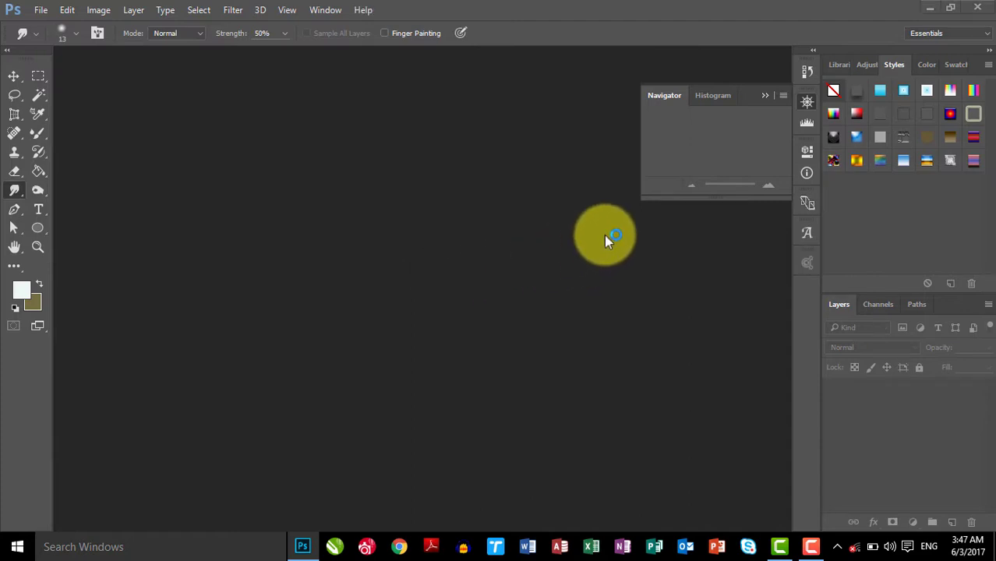
{"action": "left_click", "coordinate": [985, 9]}
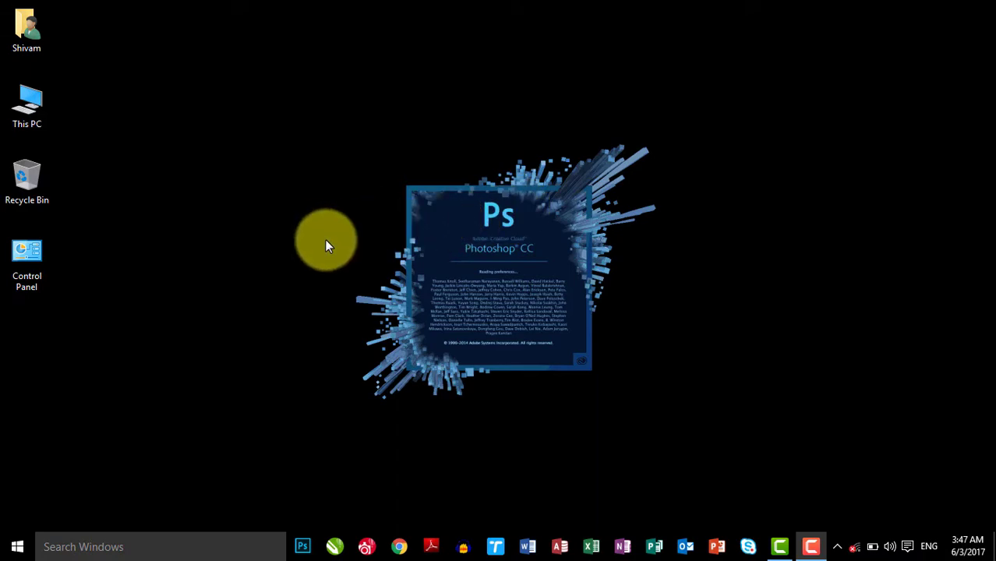
- Run 'photoshop' from the Windows Run box to load the empty Photoshop workspace
{"action": "key", "text": "super+r"}
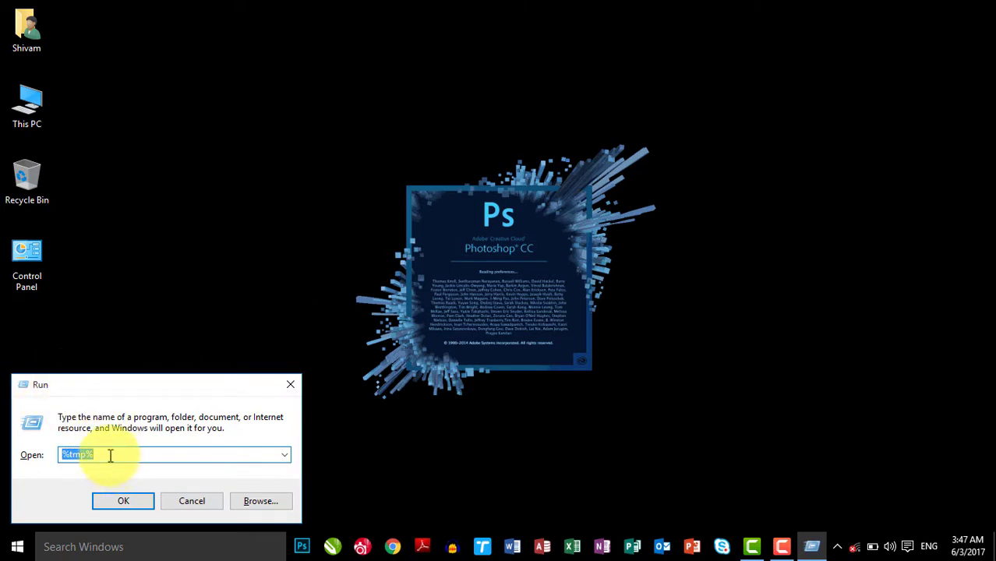
{"action": "type", "text": "photosh"}
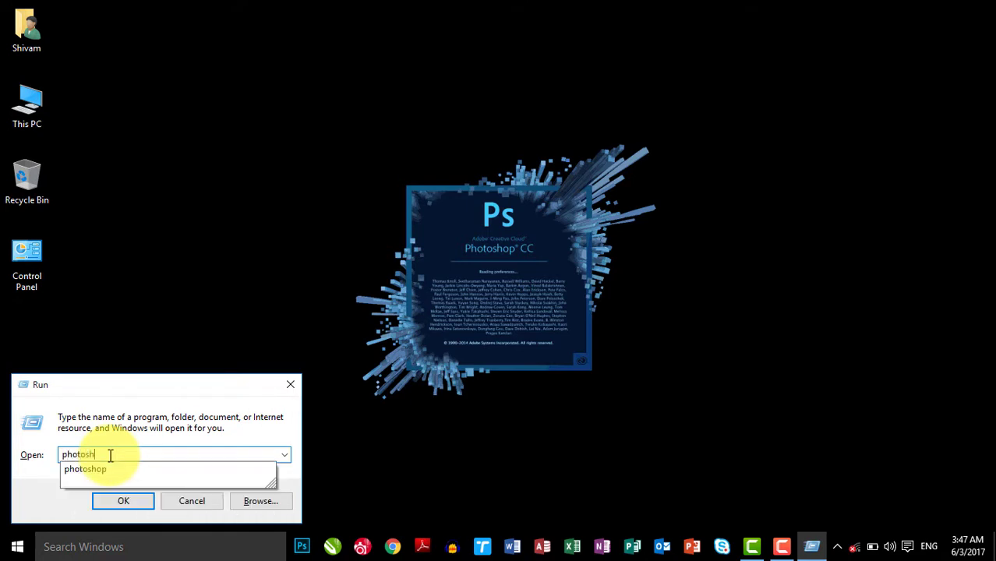
{"action": "type", "text": "op"}
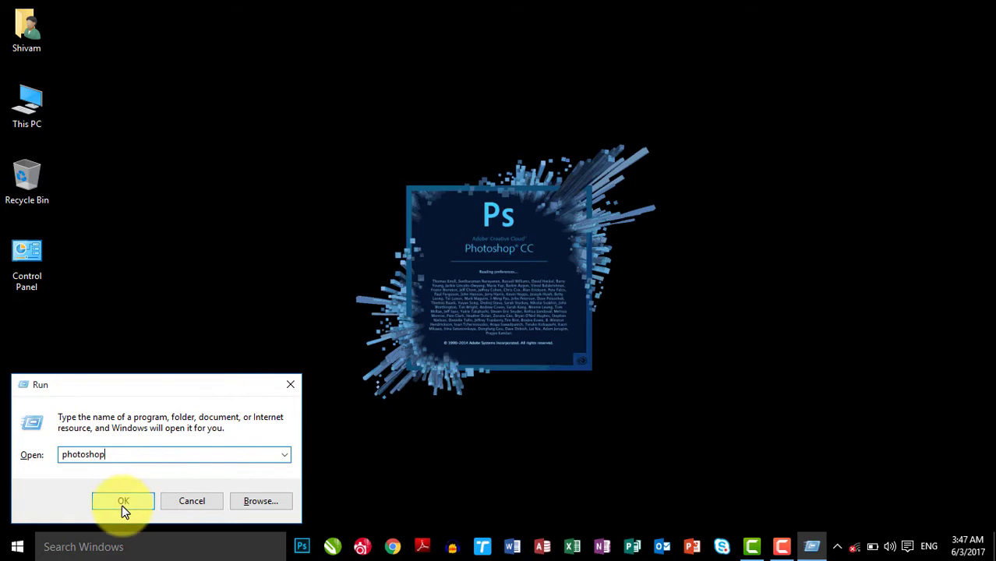
{"action": "left_click", "coordinate": [123, 501]}
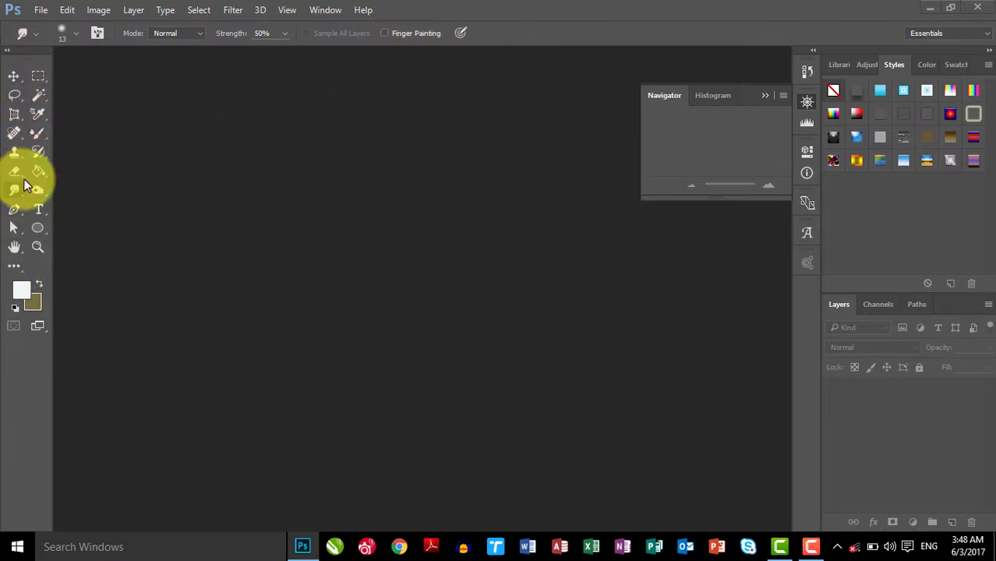
- Select the Pen tool and collapse the floating Navigator panel out of the way
{"action": "left_click", "coordinate": [14, 211]}
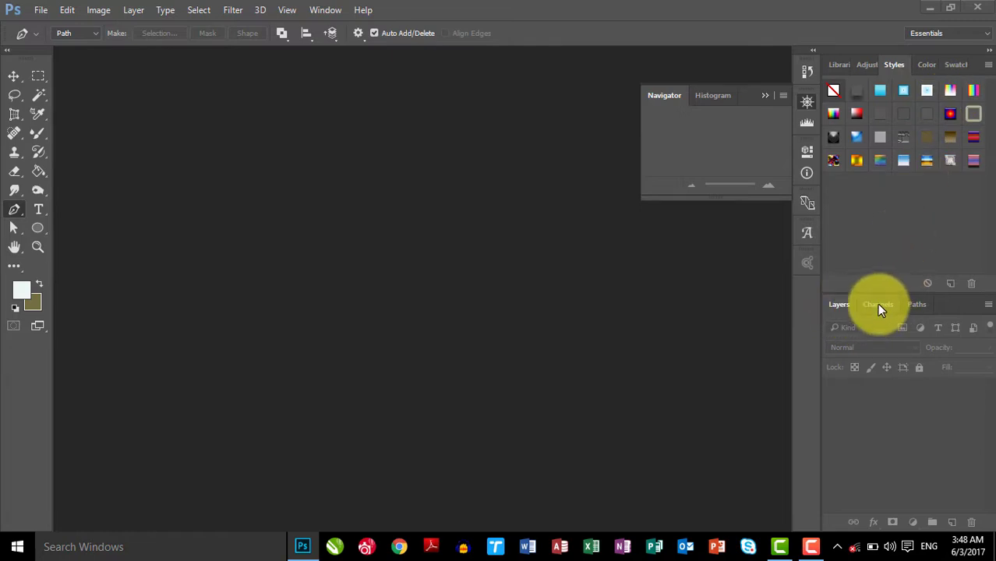
{"action": "left_click", "coordinate": [835, 307]}
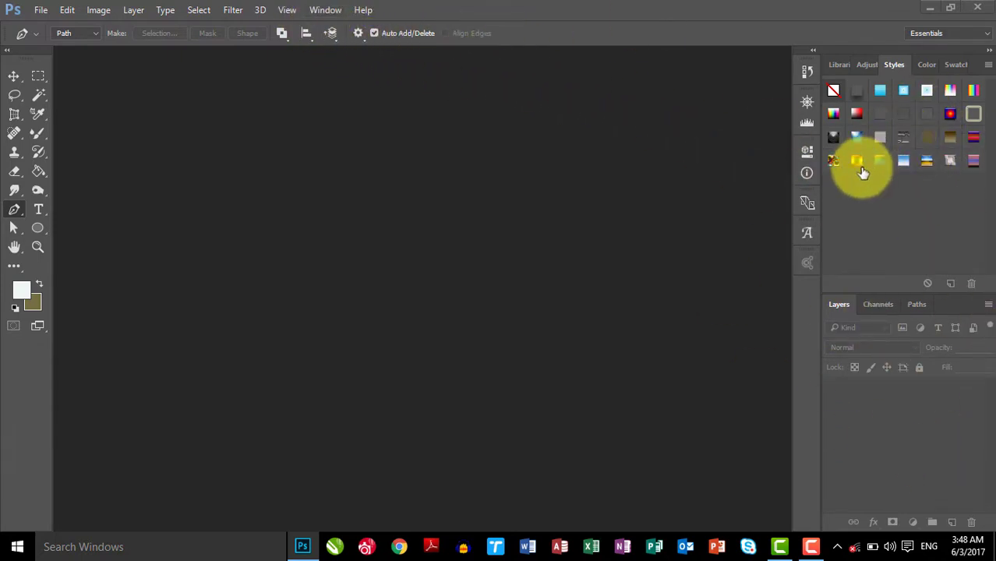
{"action": "left_click_drag", "start_coordinate": [834, 89], "coordinate": [904, 219]}
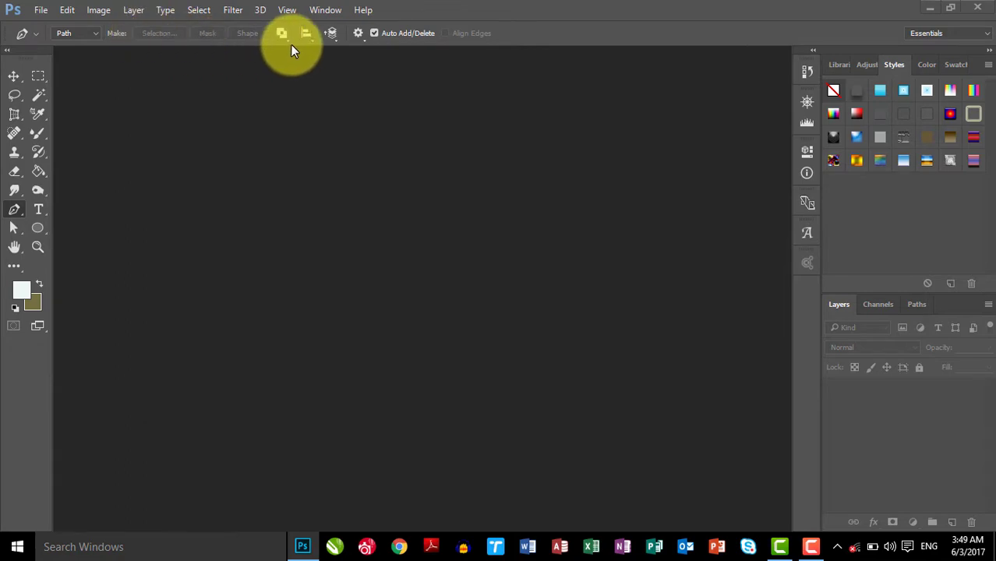
{"action": "left_click", "coordinate": [326, 11]}
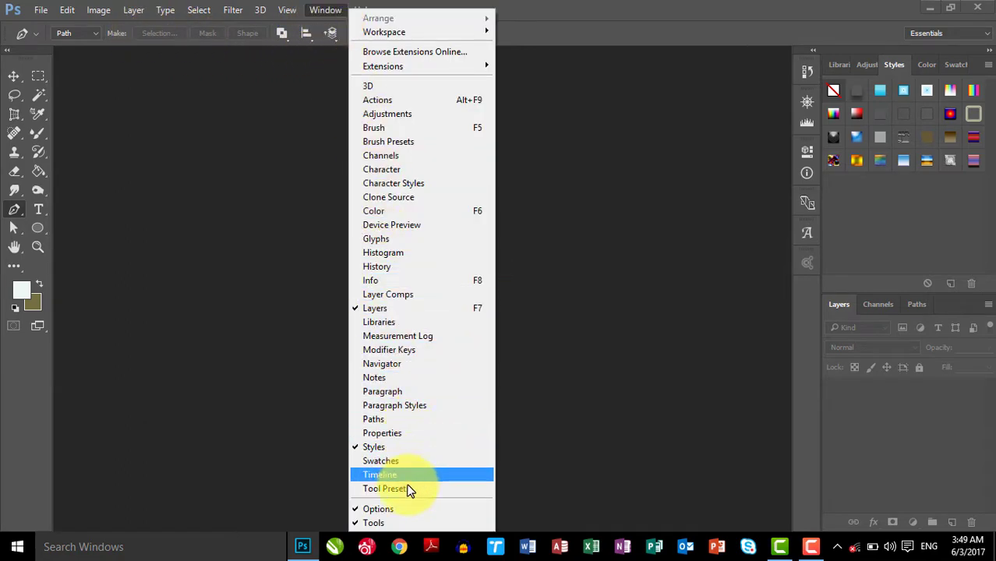
{"action": "left_click", "coordinate": [403, 524]}
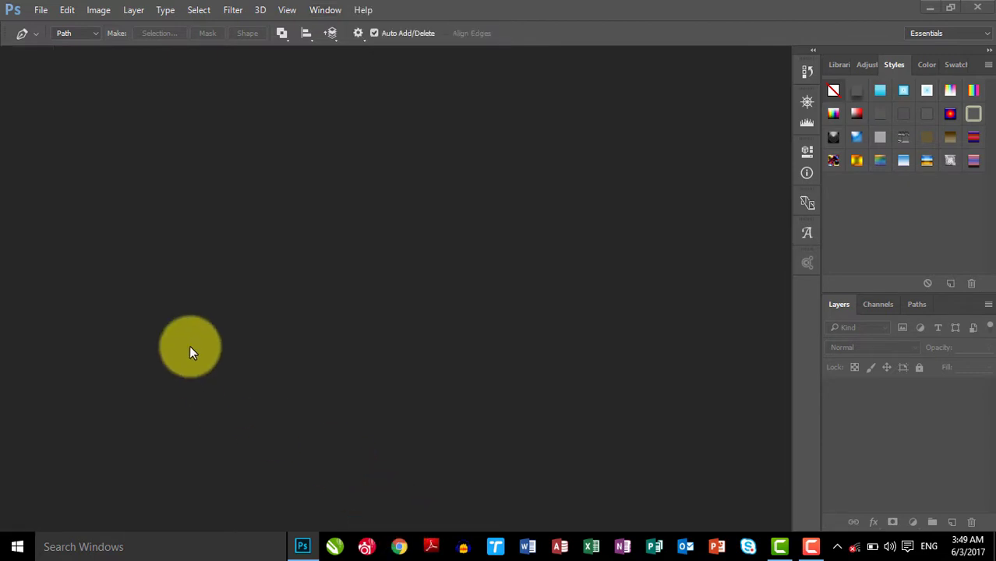
{"action": "left_click", "coordinate": [287, 10]}
{"action": "left_click", "coordinate": [287, 9]}
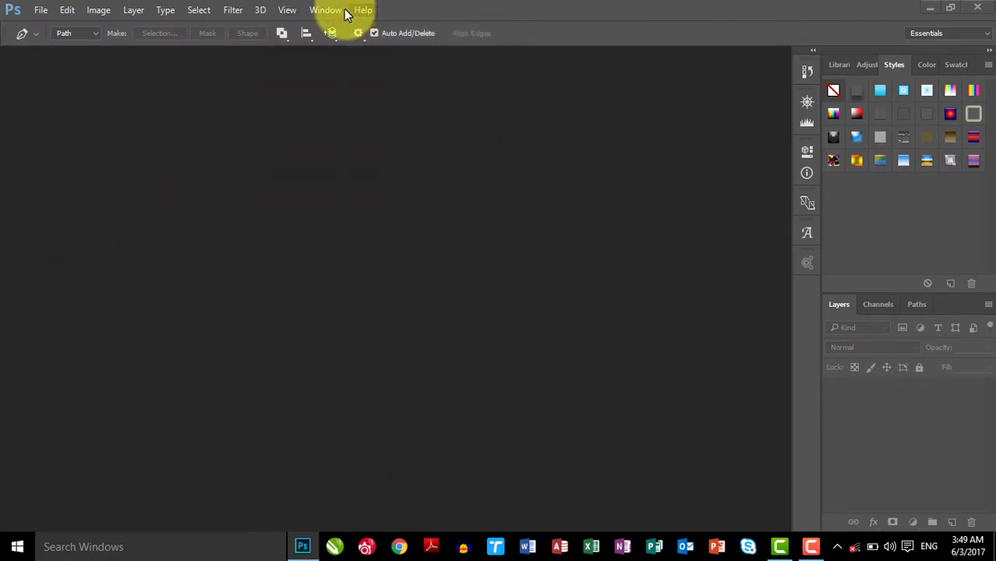
{"action": "left_click", "coordinate": [326, 10]}
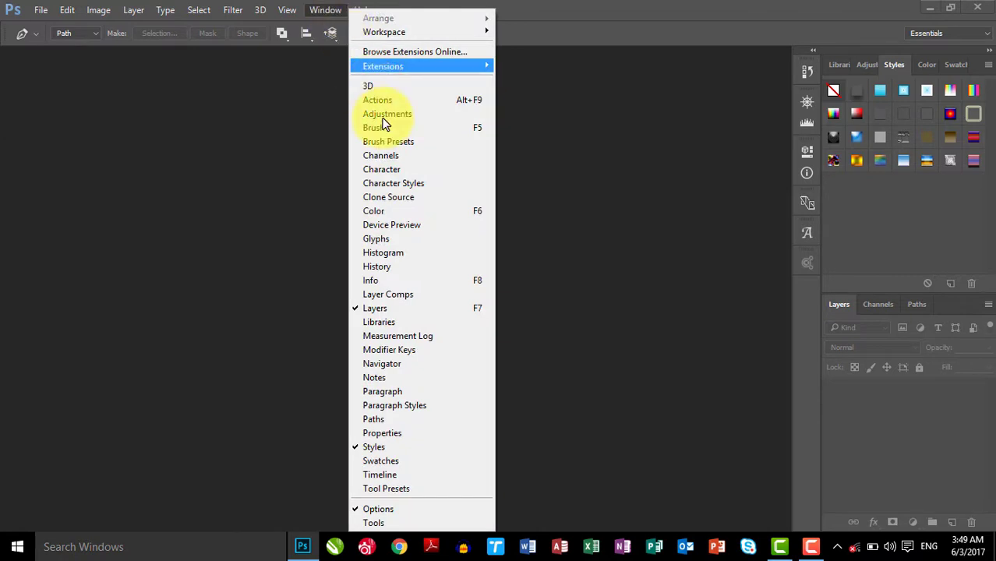
{"action": "left_click", "coordinate": [376, 524]}
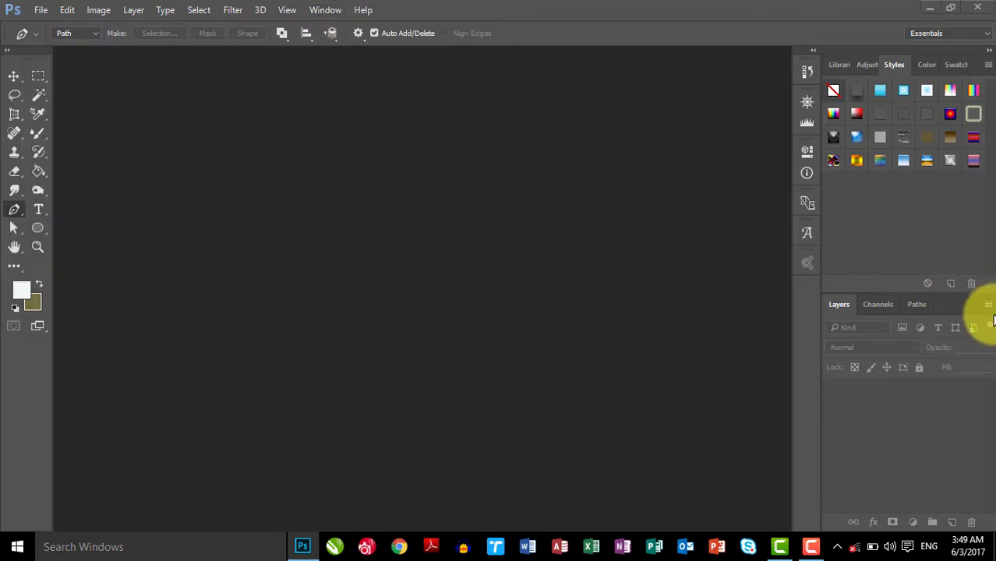
{"action": "left_click", "coordinate": [335, 11]}
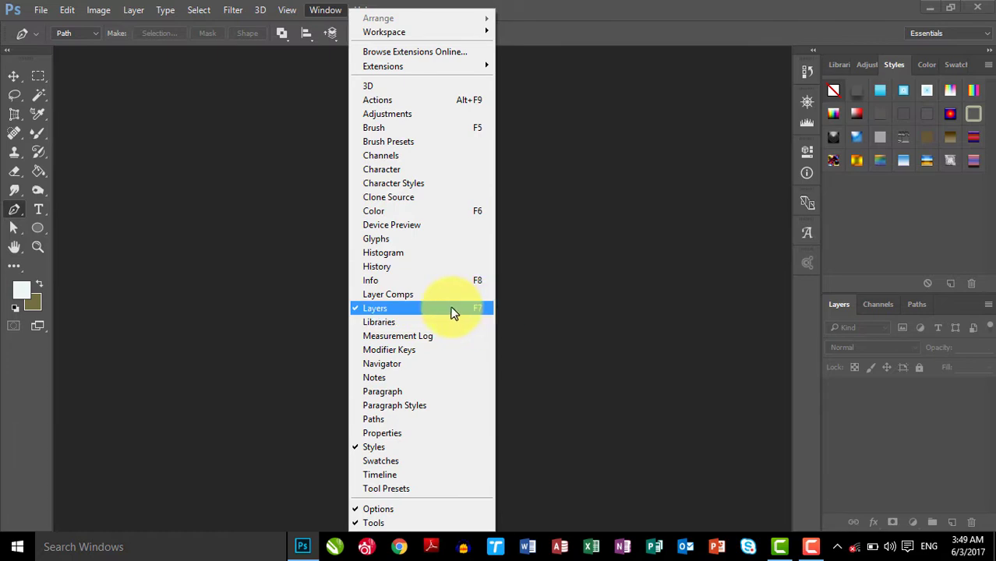
{"action": "left_click", "coordinate": [455, 311]}
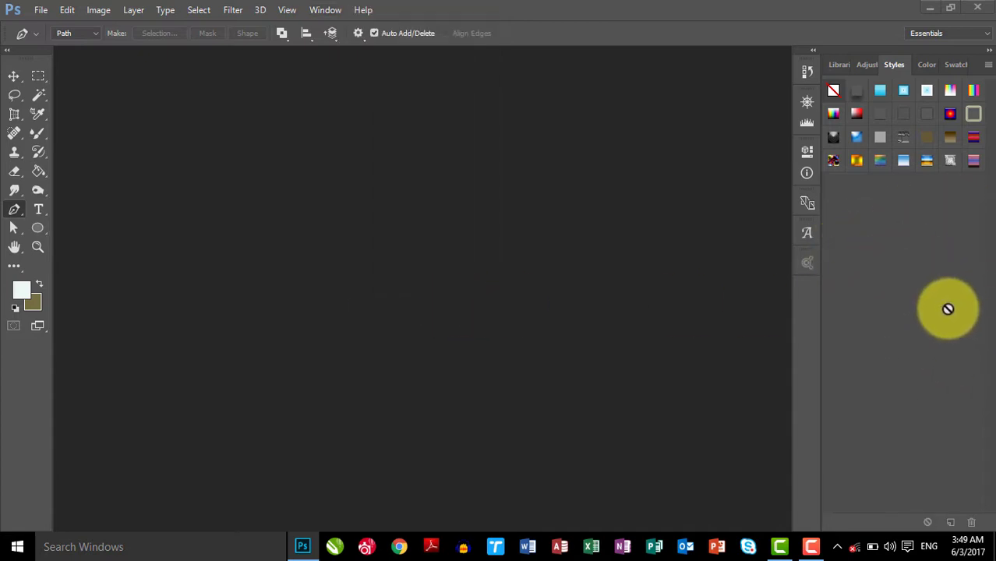
{"action": "left_click", "coordinate": [319, 11]}
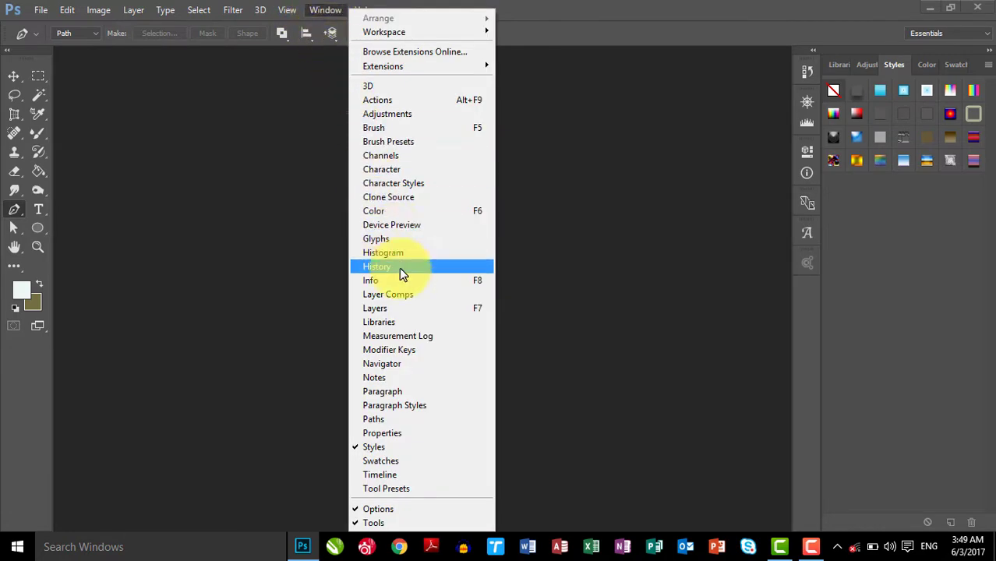
{"action": "left_click", "coordinate": [441, 309]}
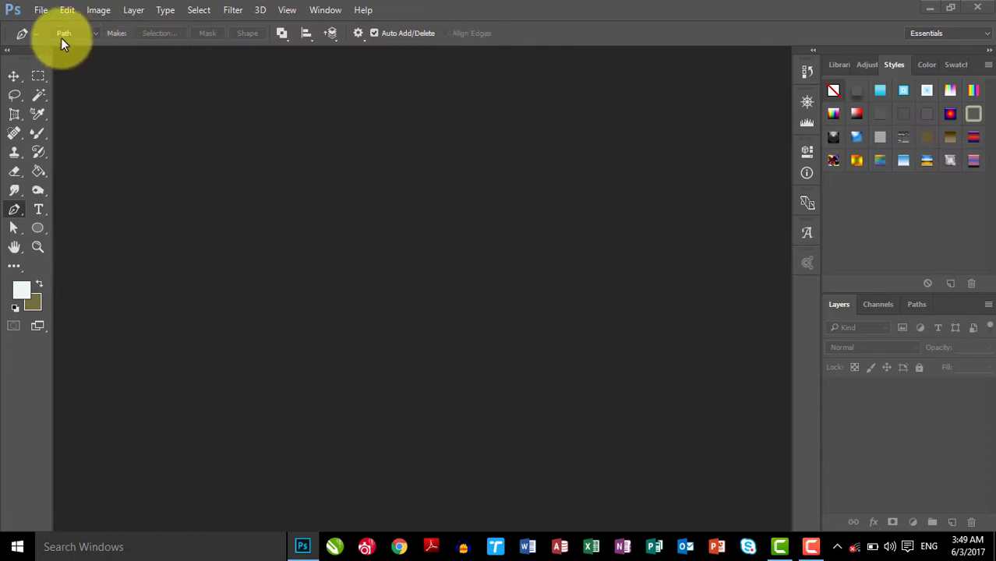
- Open the portrait 20160312_154524 from the E:\Image folder via File > Open
{"action": "left_click", "coordinate": [42, 9]}
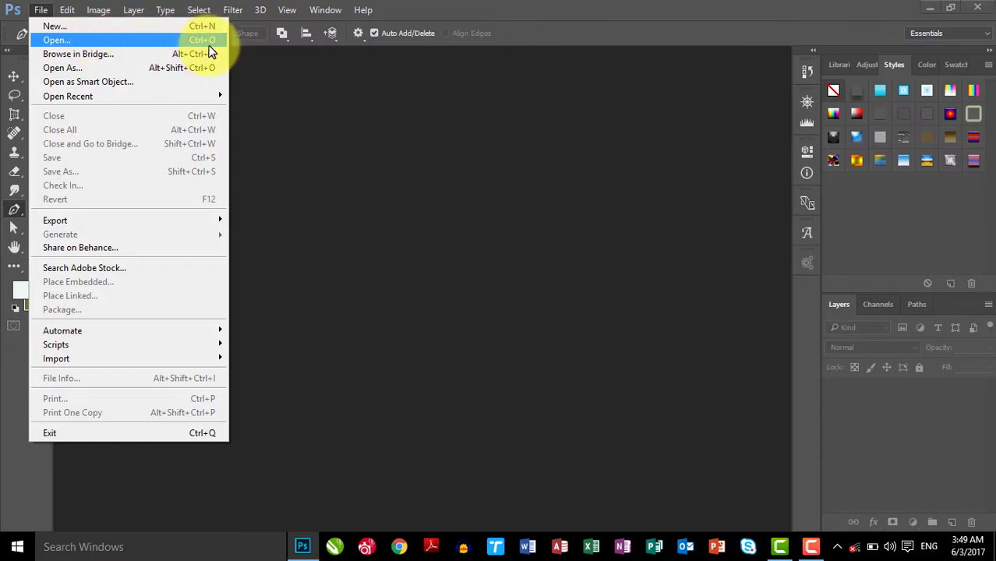
{"action": "left_click", "coordinate": [141, 41]}
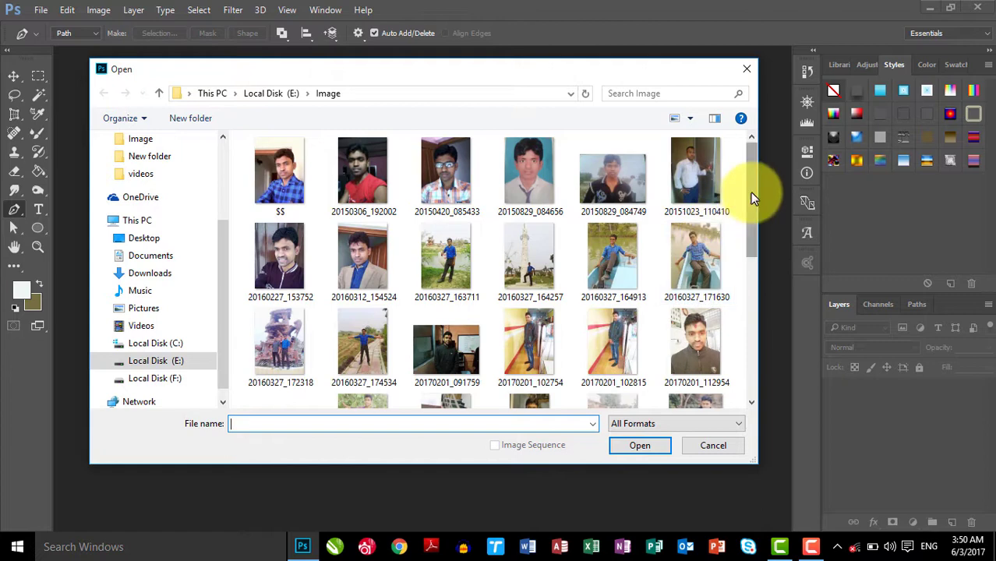
{"action": "mouse_move", "coordinate": [750, 192]}
{"action": "left_mouse_down"}
{"action": "mouse_move", "coordinate": [753, 266]}
{"action": "mouse_move", "coordinate": [654, 283]}
{"action": "left_mouse_up"}
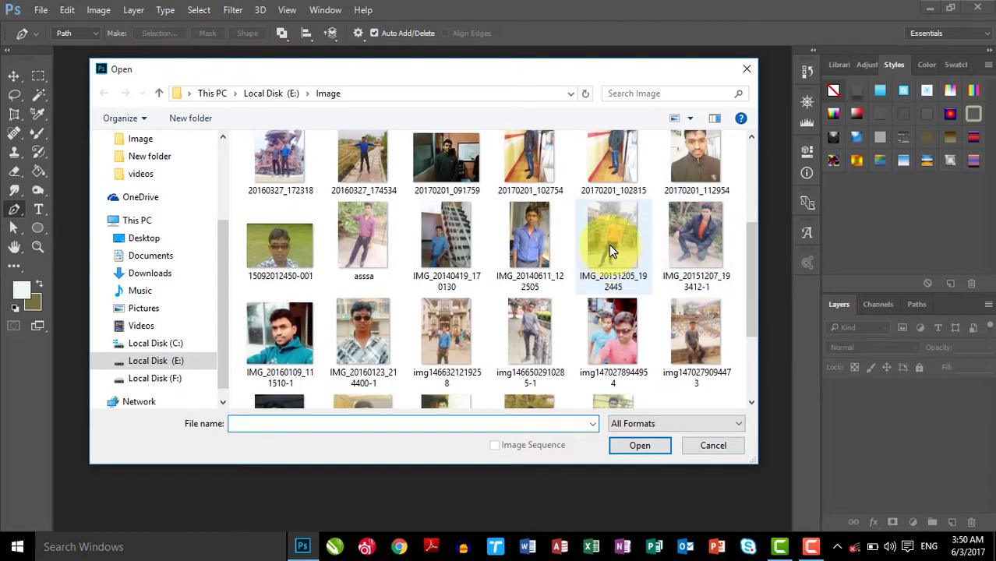
{"action": "scroll", "coordinate": [417, 263], "scroll_direction": "up", "scroll_amount": 1}
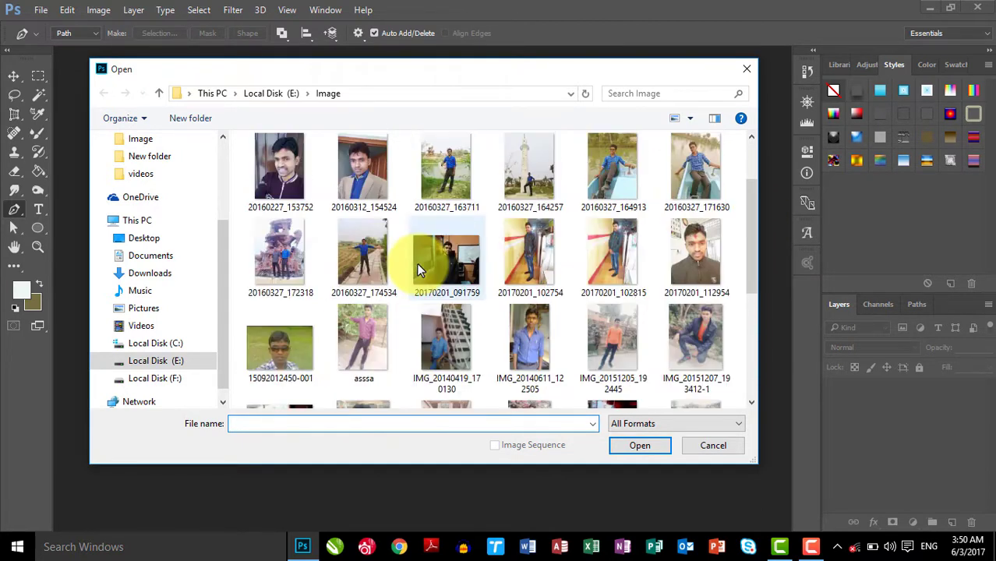
{"action": "left_click", "coordinate": [360, 185]}
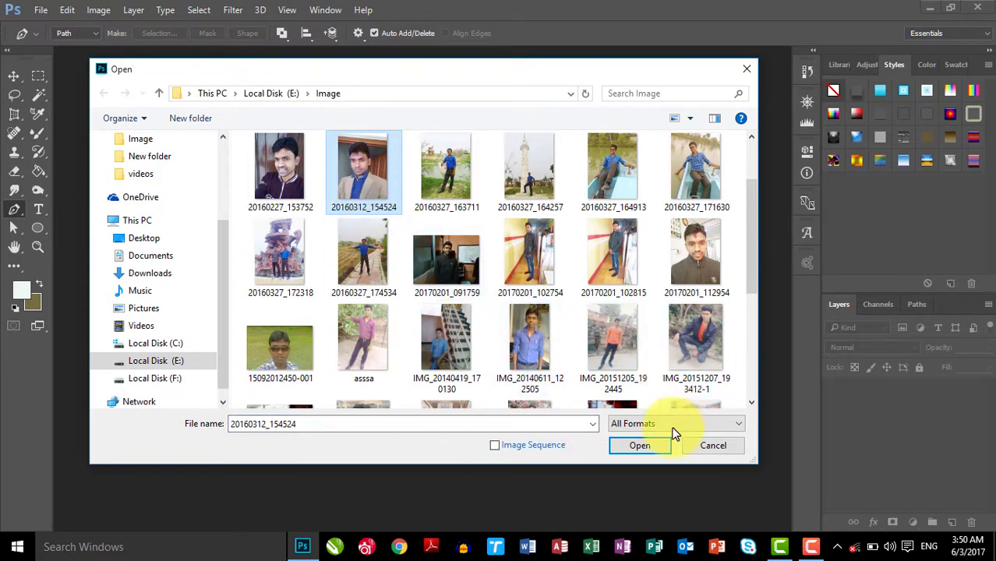
{"action": "left_click", "coordinate": [634, 446]}
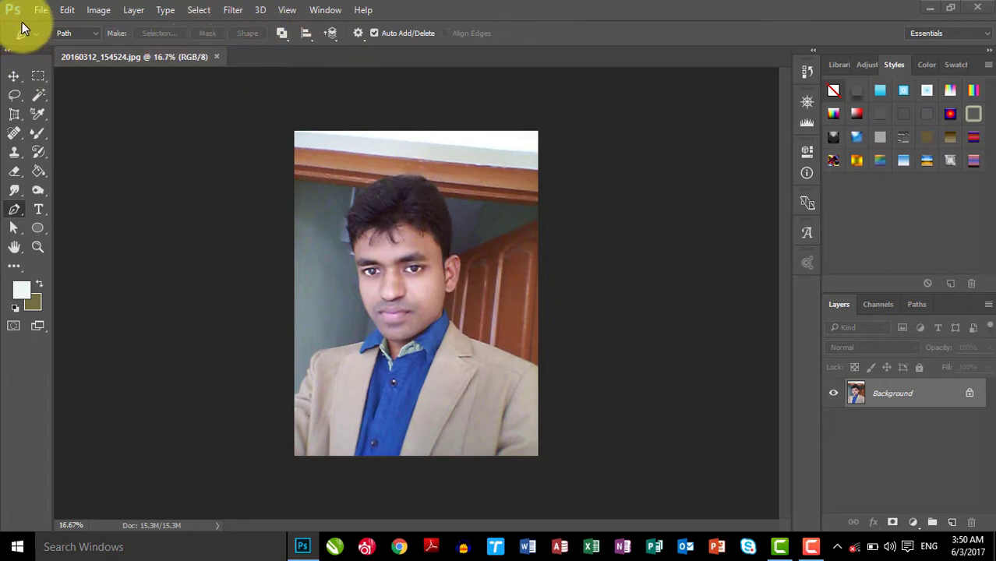
- Open the boat photo PicsArt_03-28-10.23.52 as a second document tab
{"action": "left_click", "coordinate": [41, 11]}
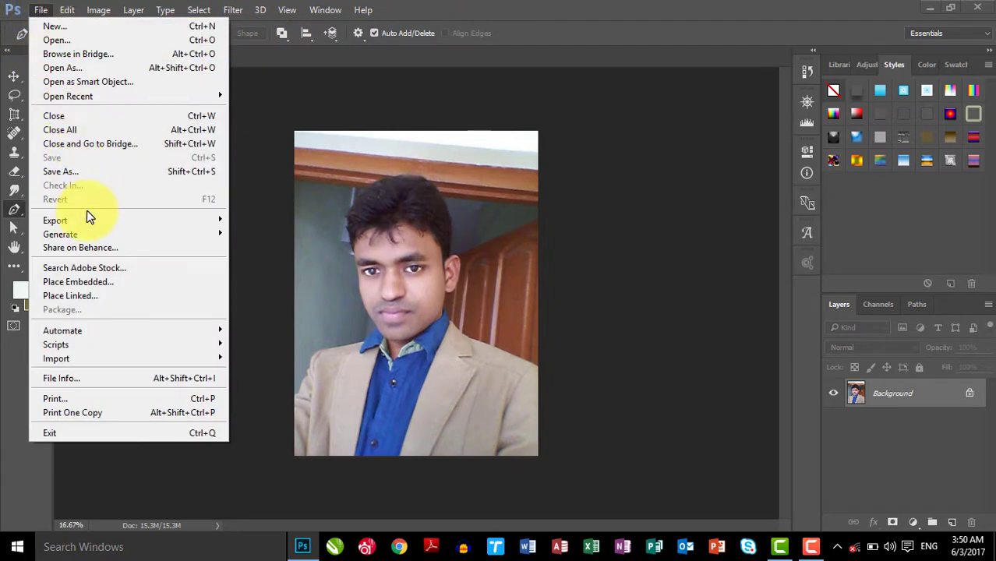
{"action": "left_click", "coordinate": [88, 41]}
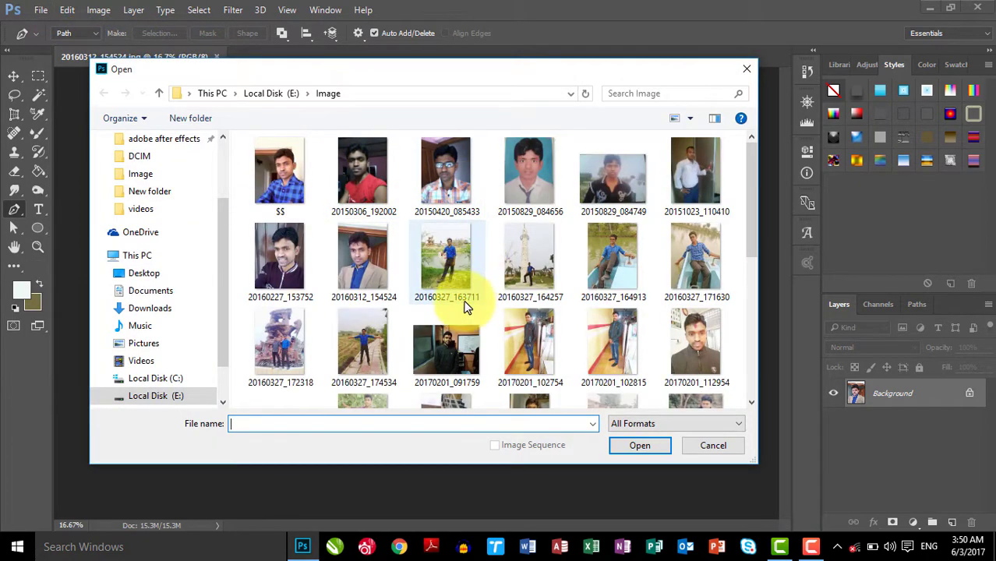
{"action": "left_click_drag", "start_coordinate": [751, 184], "coordinate": [751, 334]}
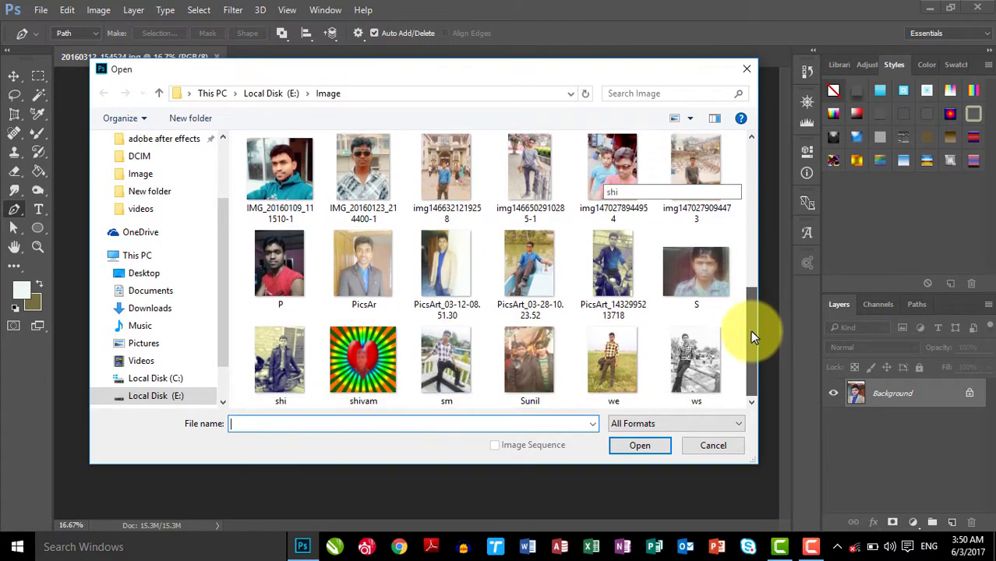
{"action": "left_click", "coordinate": [535, 257]}
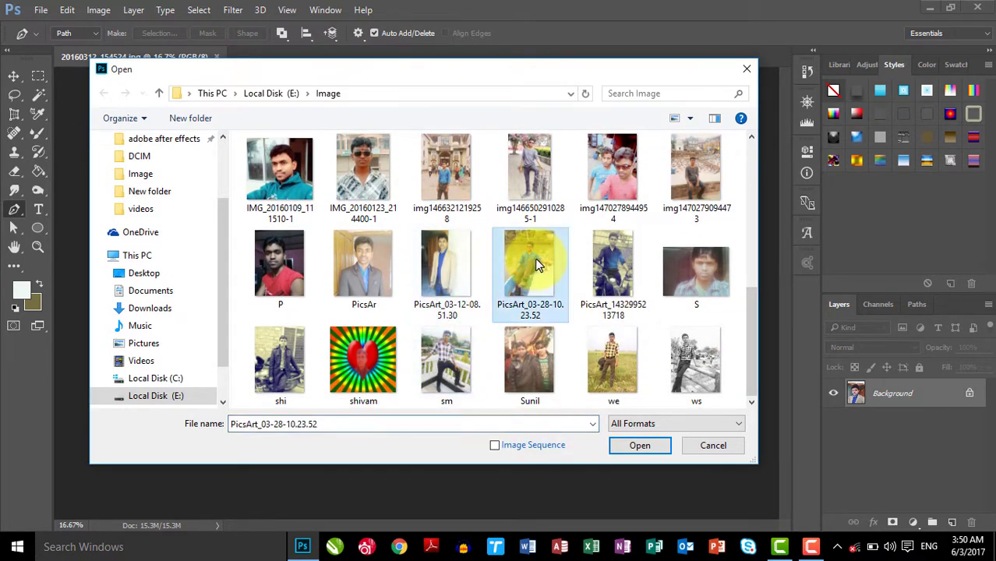
{"action": "left_click", "coordinate": [642, 448]}
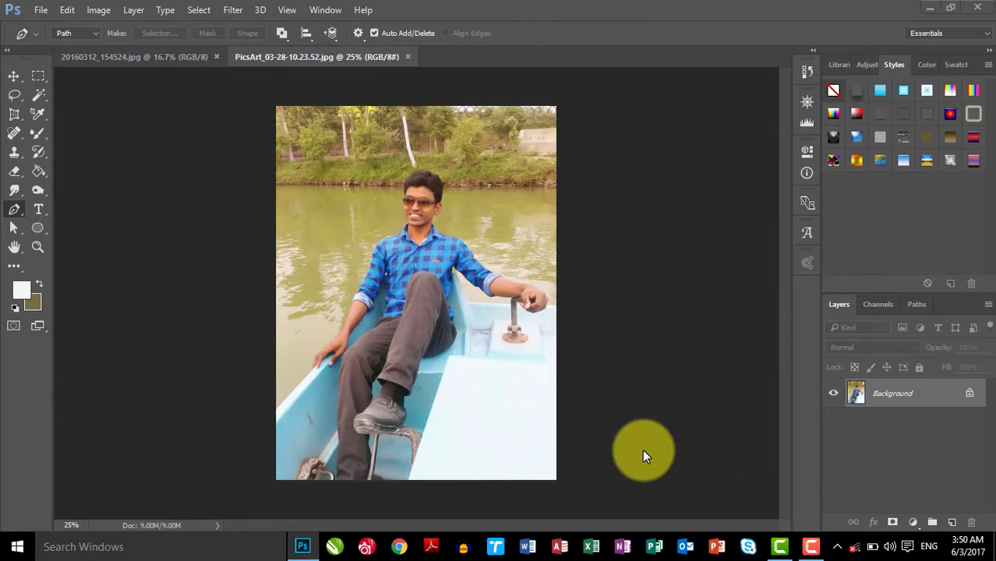
- Flip back and forth between the portrait and boat photo tabs
{"action": "left_click", "coordinate": [189, 58]}
{"action": "left_click", "coordinate": [277, 57]}
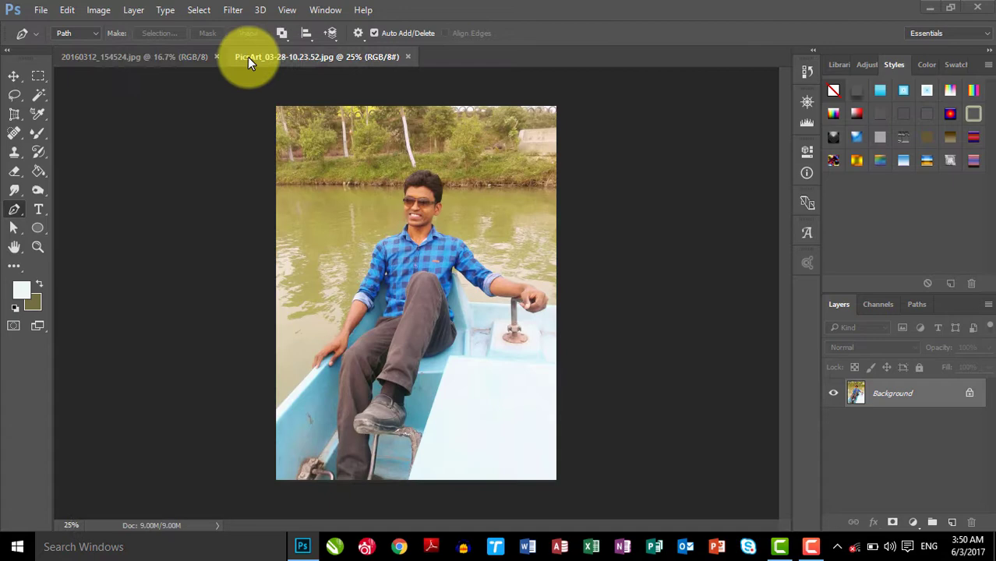
{"action": "left_click", "coordinate": [170, 57]}
{"action": "left_click", "coordinate": [288, 58]}
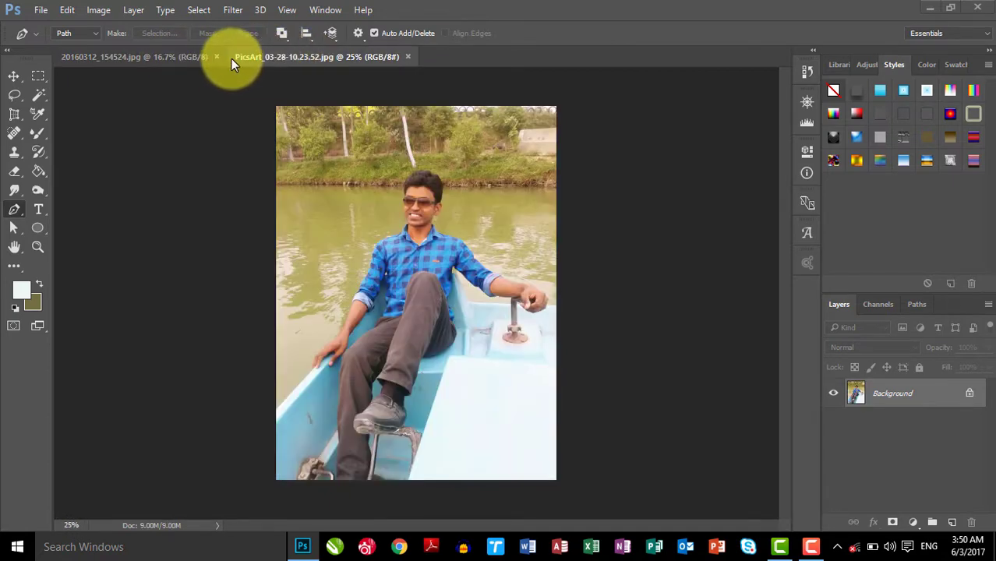
- Float both photos into separate windows, then dock them back as tabs
{"action": "mouse_move", "coordinate": [147, 60]}
{"action": "left_mouse_down"}
{"action": "mouse_move", "coordinate": [165, 81]}
{"action": "mouse_move", "coordinate": [375, 134]}
{"action": "mouse_move", "coordinate": [476, 124]}
{"action": "left_mouse_up"}
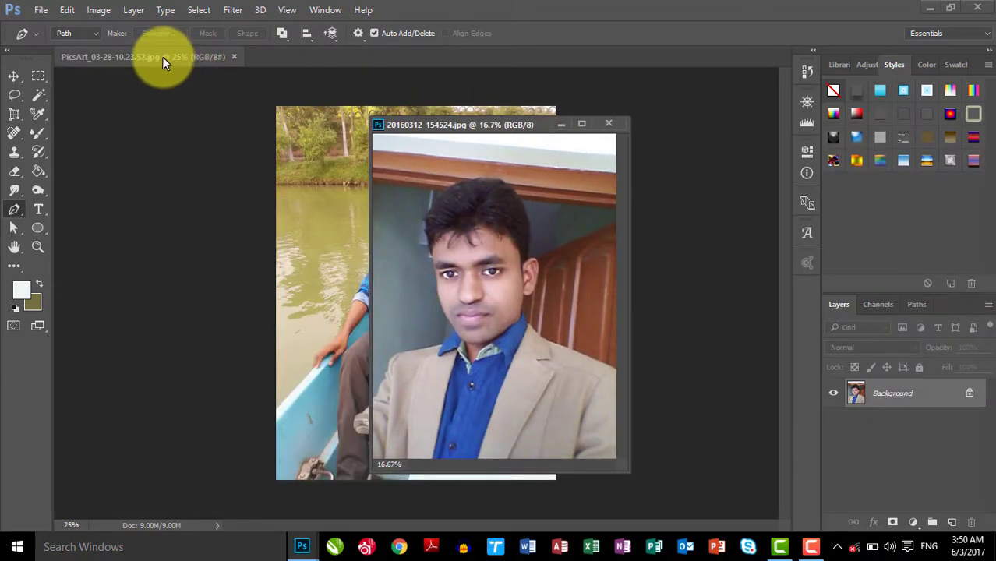
{"action": "left_click_drag", "start_coordinate": [162, 58], "coordinate": [284, 187]}
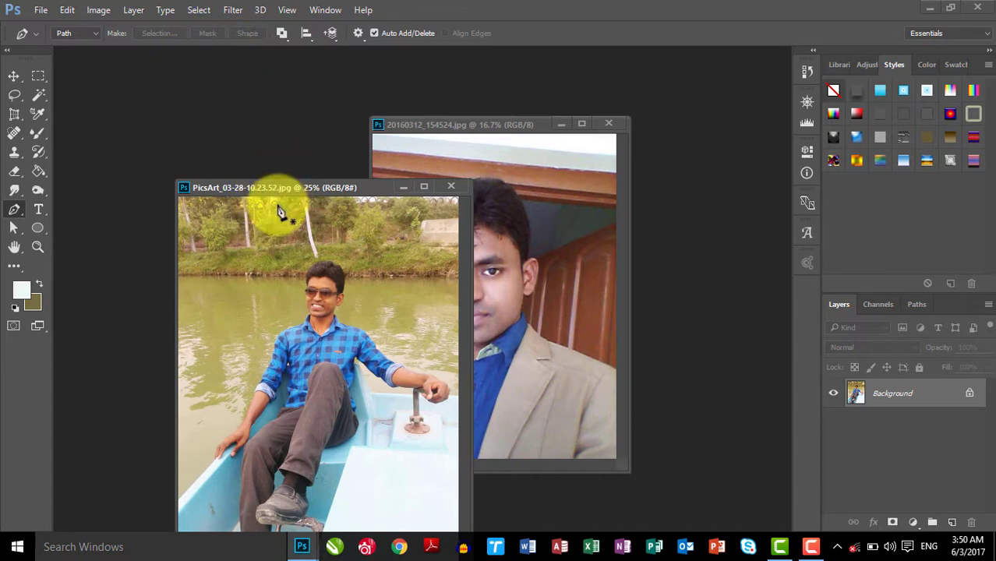
{"action": "left_click_drag", "start_coordinate": [281, 188], "coordinate": [210, 56]}
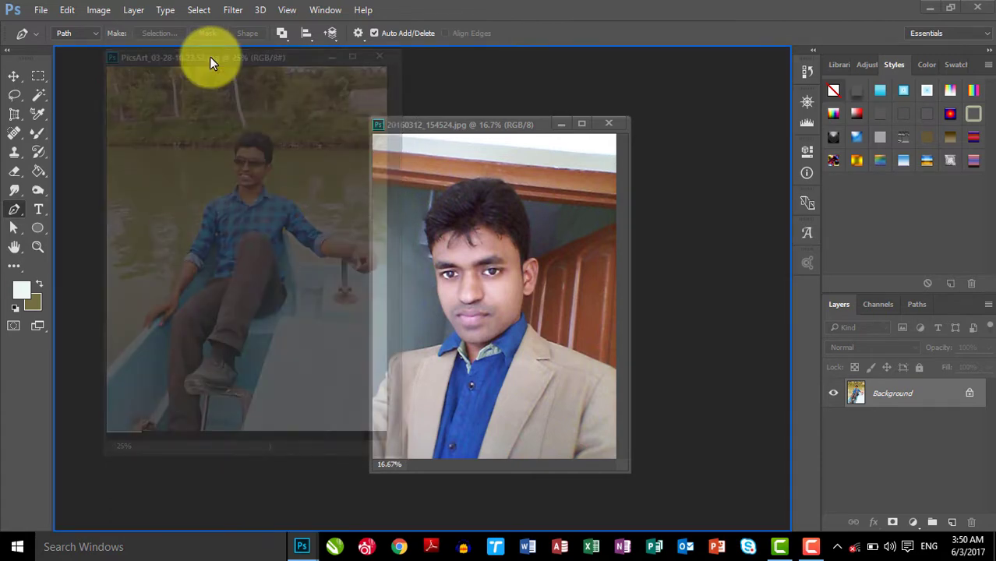
{"action": "left_click_drag", "start_coordinate": [209, 56], "coordinate": [209, 56]}
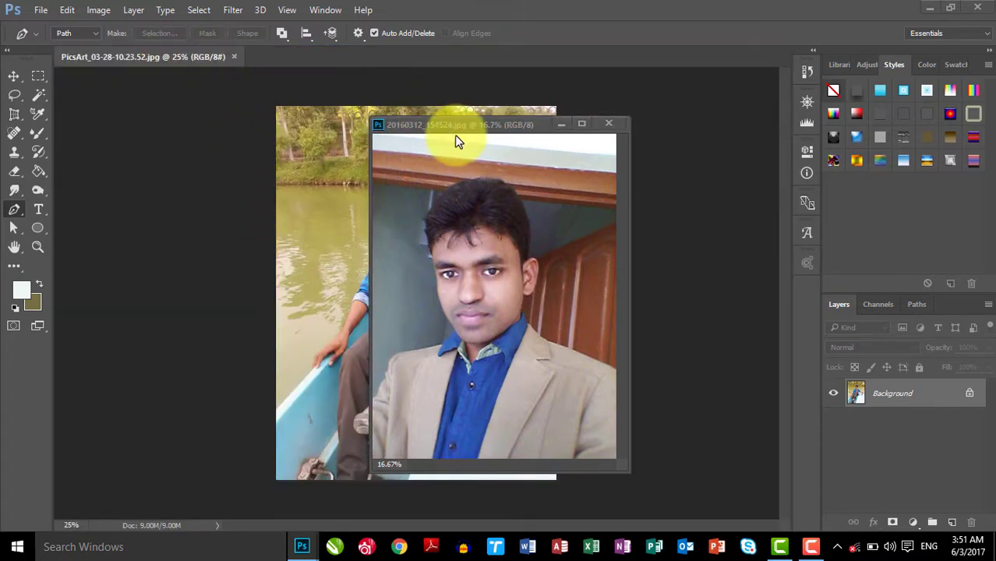
{"action": "mouse_move", "coordinate": [447, 126]}
{"action": "left_mouse_down"}
{"action": "mouse_move", "coordinate": [448, 211]}
{"action": "mouse_move", "coordinate": [327, 54]}
{"action": "left_mouse_up"}
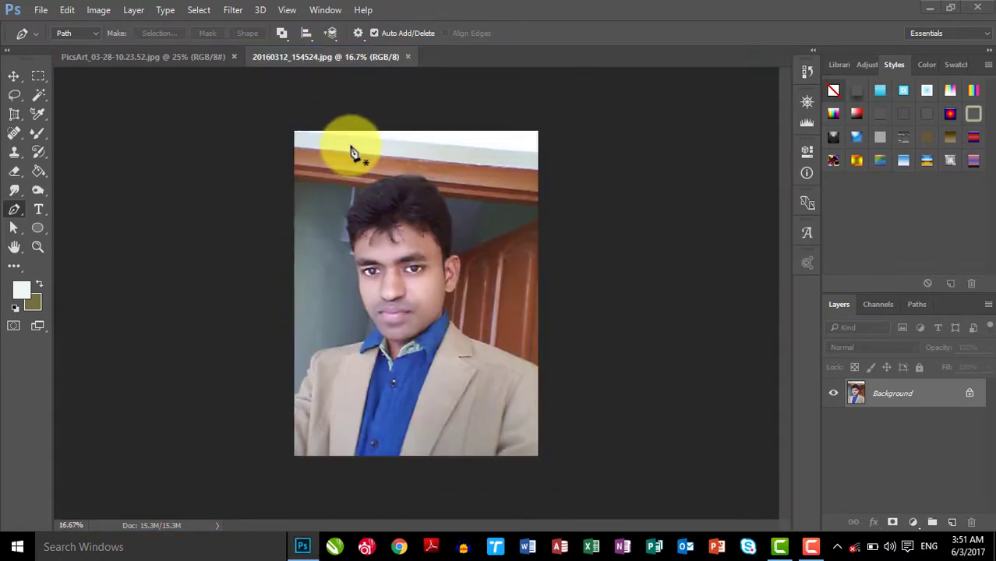
- Bring the portrait to the front and zoom it in and back out with Ctrl+plus/minus
{"action": "left_click", "coordinate": [205, 55]}
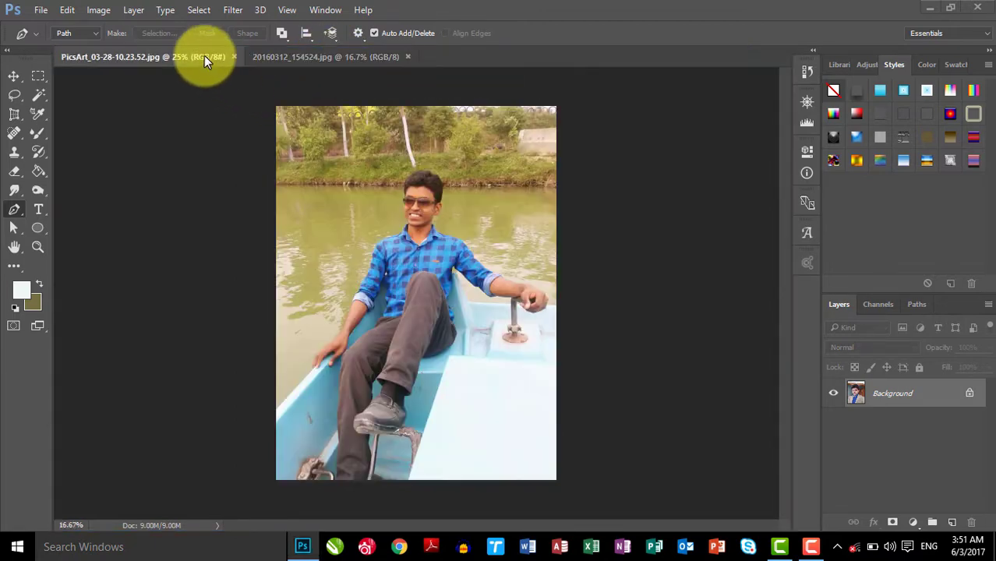
{"action": "left_click", "coordinate": [306, 56]}
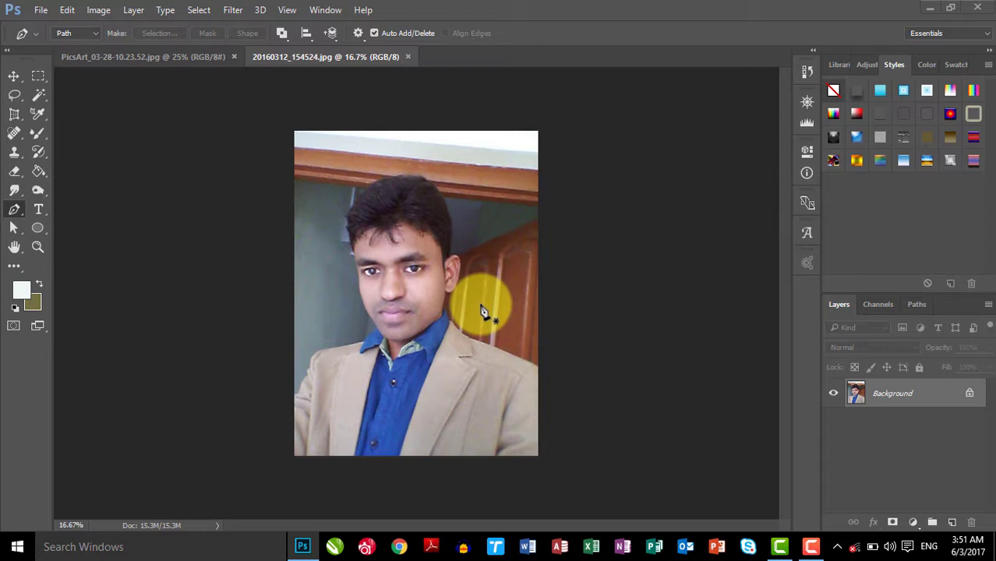
{"action": "key", "text": "ctrl+plus"}
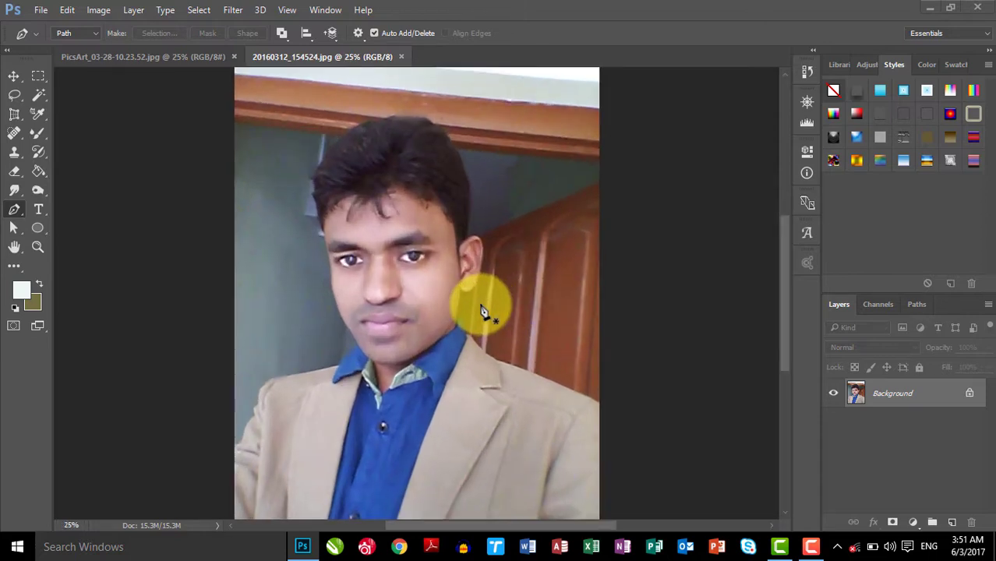
{"action": "key", "text": "ctrl+plus"}
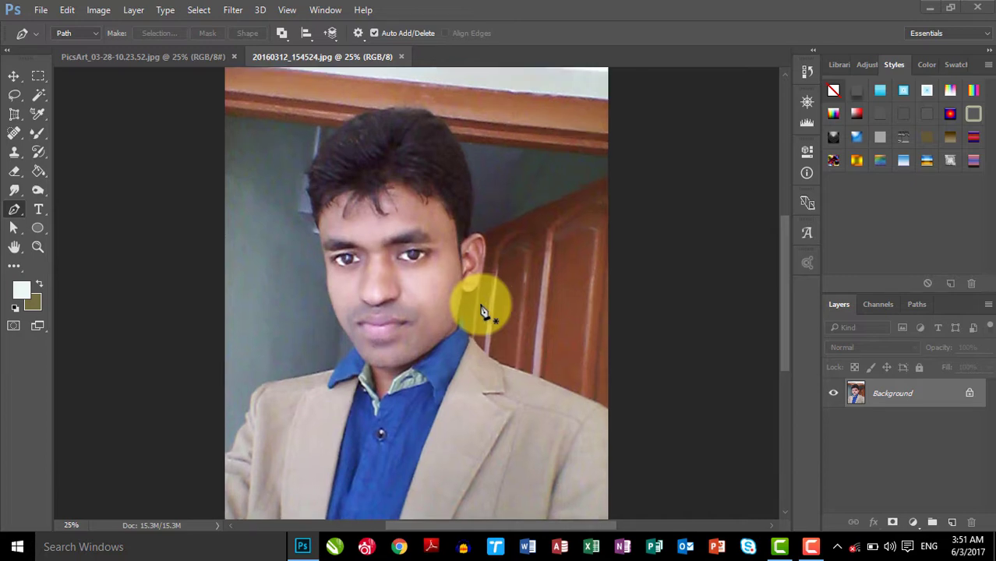
{"action": "key", "text": "ctrl+plus"}
{"action": "key", "text": "ctrl+plus"}
{"action": "key", "text": "ctrl+plus"}
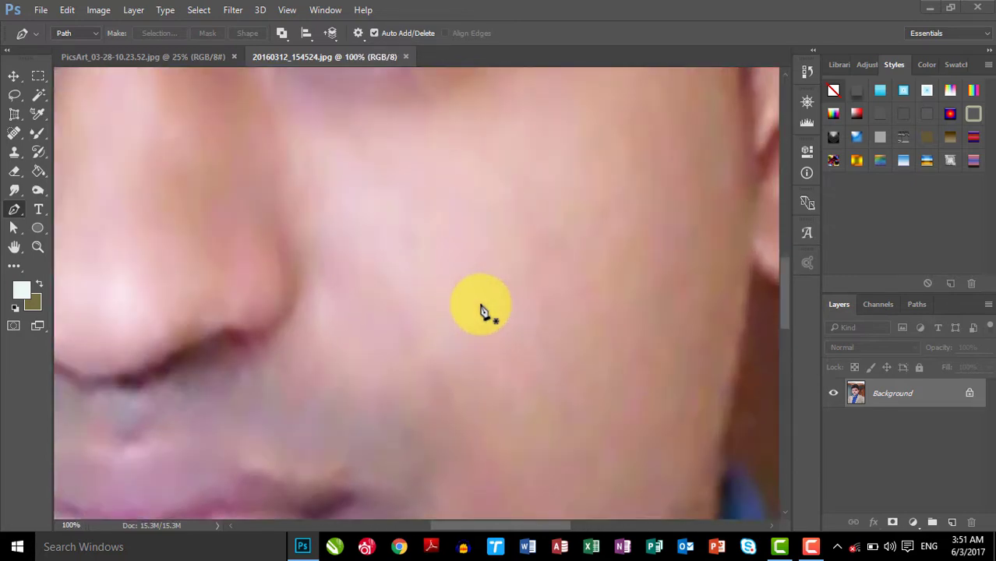
{"action": "key", "text": "ctrl+plus"}
{"action": "key", "text": "ctrl+minus"}
{"action": "key", "text": "ctrl+minus"}
{"action": "key", "text": "ctrl+minus"}
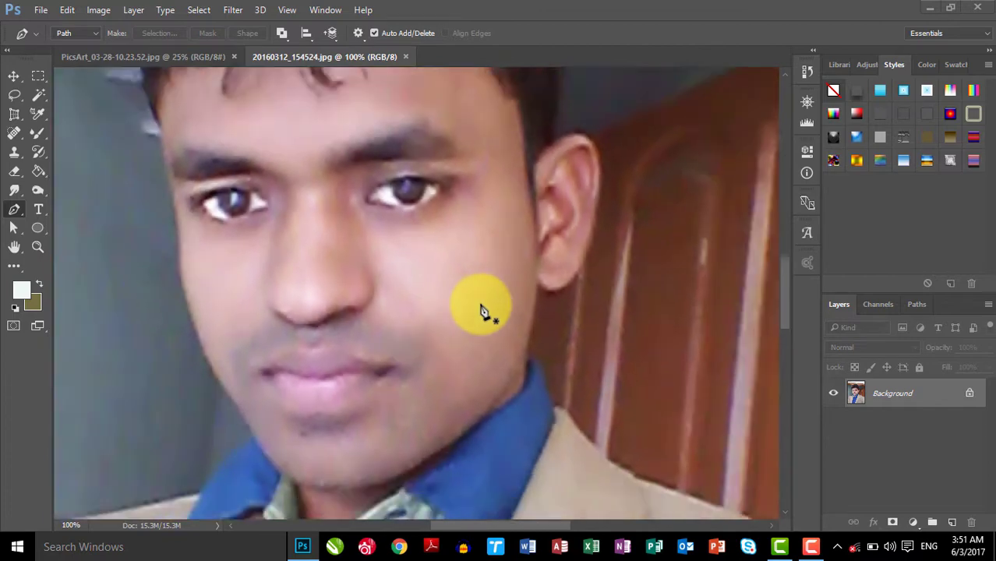
{"action": "key", "text": "ctrl+minus"}
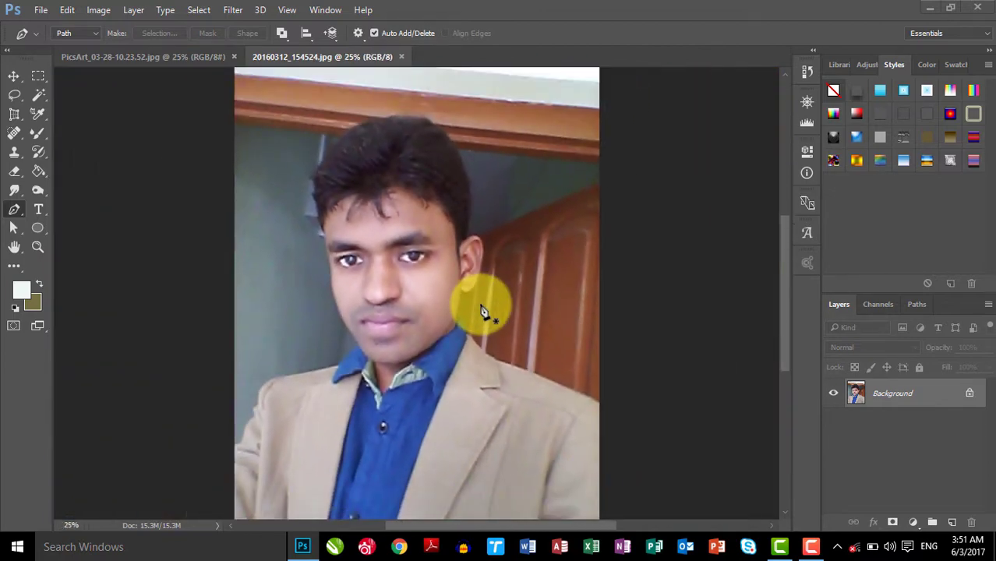
- Scroll-zoom the portrait until the face fills the canvas at 66.7%
{"action": "scroll", "coordinate": [482, 312], "scroll_direction": "up", "scroll_amount": 1}
{"action": "scroll", "coordinate": [482, 312], "scroll_direction": "up", "scroll_amount": 1}
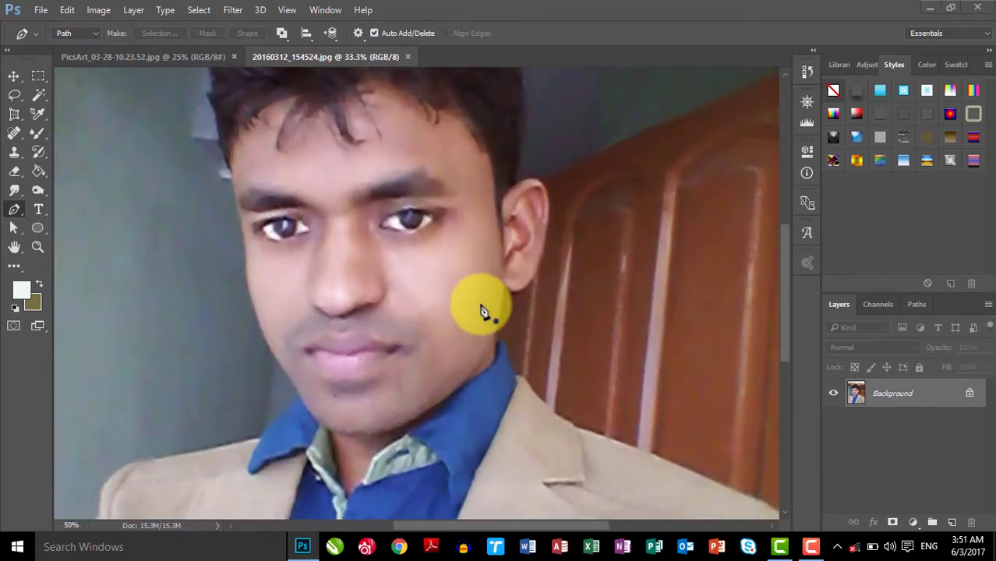
{"action": "scroll", "coordinate": [482, 312], "scroll_direction": "up", "scroll_amount": 1}
{"action": "scroll", "coordinate": [482, 312], "scroll_direction": "up", "scroll_amount": 1}
{"action": "scroll", "coordinate": [482, 312], "scroll_direction": "down", "scroll_amount": 2}
{"action": "scroll", "coordinate": [482, 312], "scroll_direction": "down", "scroll_amount": 2}
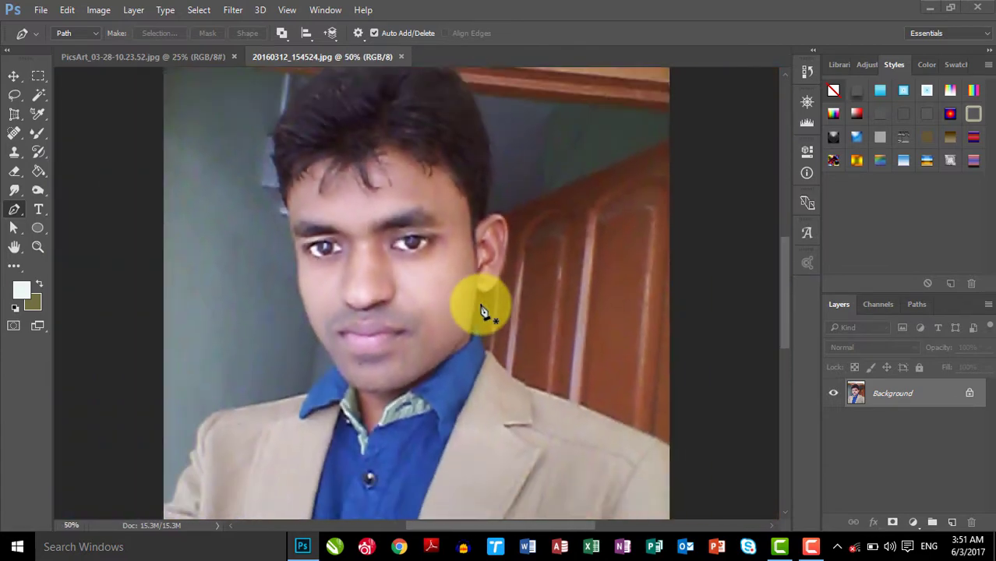
{"action": "scroll", "coordinate": [482, 312], "scroll_direction": "up", "scroll_amount": 1}
{"action": "scroll", "coordinate": [482, 312], "scroll_direction": "up", "scroll_amount": 2}
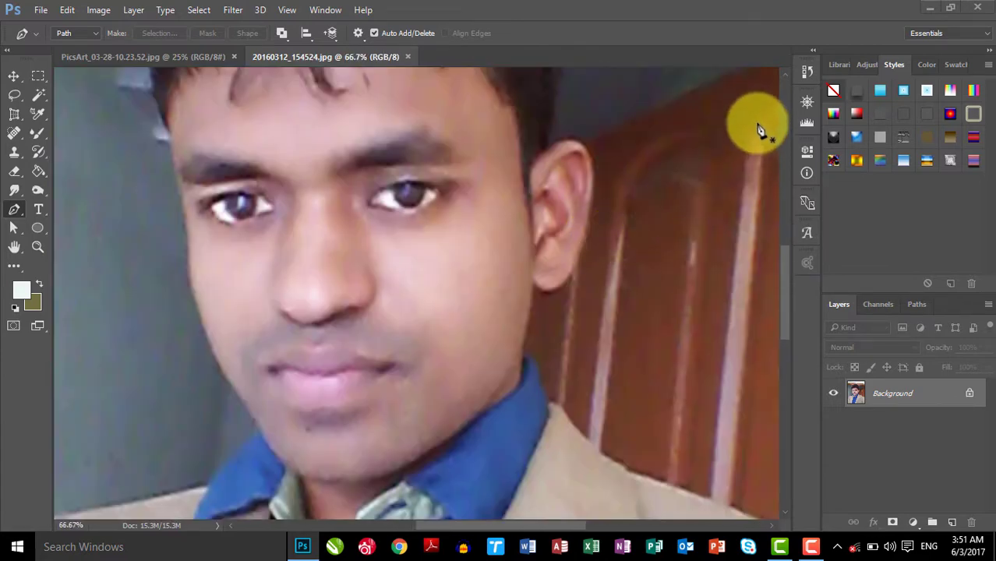
- Use the Navigator to zoom the portrait to 173.33% and pan across chin, eye, nose and lips
{"action": "left_click", "coordinate": [806, 101]}
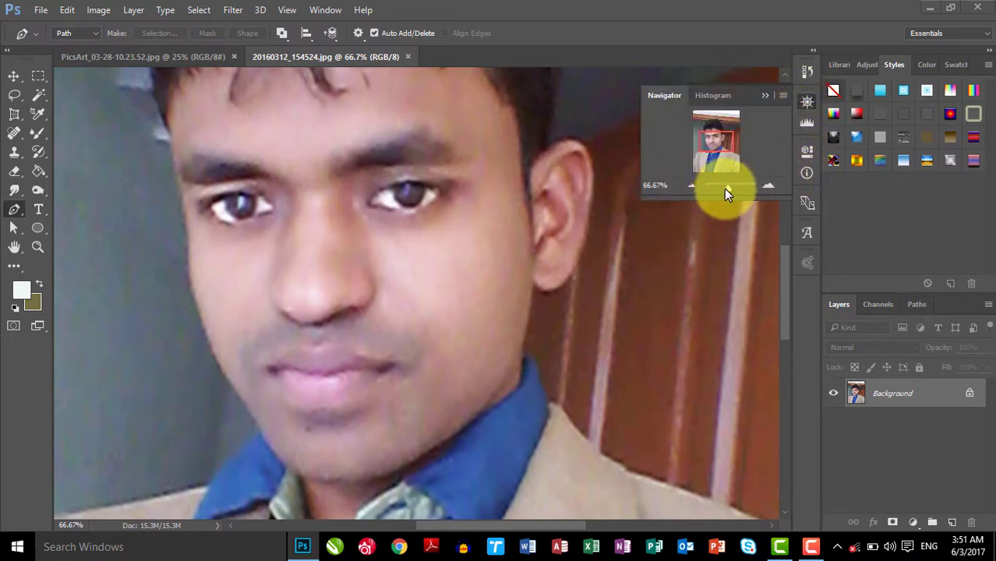
{"action": "mouse_move", "coordinate": [726, 189]}
{"action": "left_mouse_down"}
{"action": "mouse_move", "coordinate": [709, 185]}
{"action": "mouse_move", "coordinate": [749, 192]}
{"action": "mouse_move", "coordinate": [733, 187]}
{"action": "left_mouse_up"}
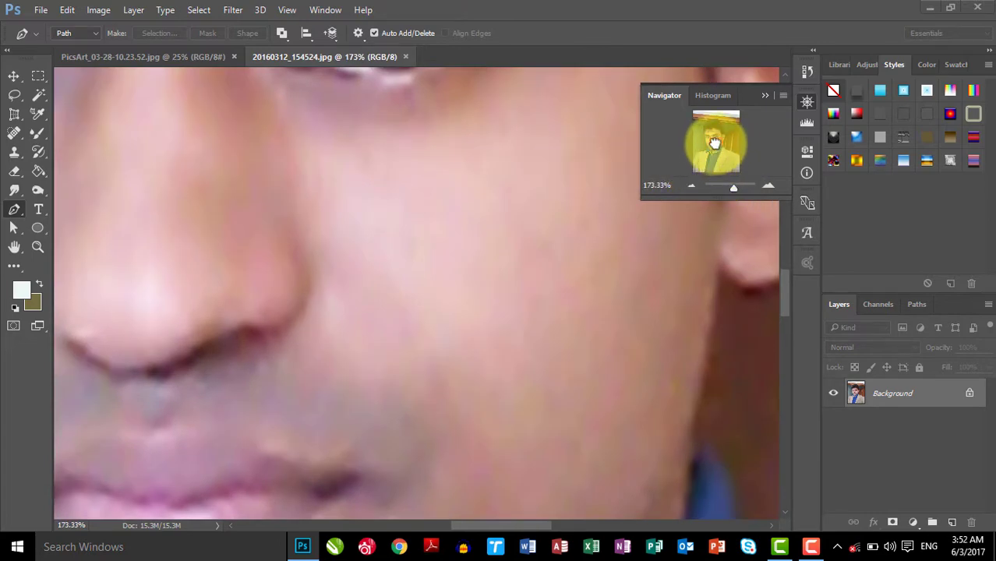
{"action": "mouse_move", "coordinate": [715, 143]}
{"action": "left_mouse_down"}
{"action": "mouse_move", "coordinate": [712, 158]}
{"action": "mouse_move", "coordinate": [705, 152]}
{"action": "left_mouse_up"}
{"action": "mouse_move", "coordinate": [706, 148]}
{"action": "left_mouse_down"}
{"action": "mouse_move", "coordinate": [726, 131]}
{"action": "mouse_move", "coordinate": [663, 172]}
{"action": "left_mouse_up"}
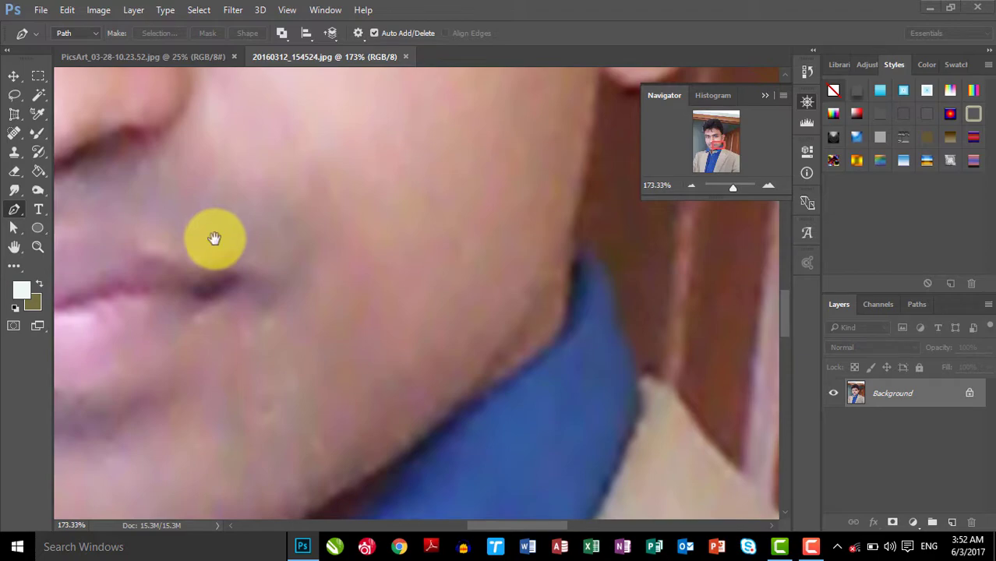
{"action": "left_click_drag", "start_coordinate": [207, 250], "coordinate": [407, 285]}
{"action": "mouse_move", "coordinate": [93, 195]}
{"action": "left_mouse_down"}
{"action": "mouse_move", "coordinate": [284, 225]}
{"action": "mouse_move", "coordinate": [383, 290]}
{"action": "mouse_move", "coordinate": [316, 271]}
{"action": "left_mouse_up"}
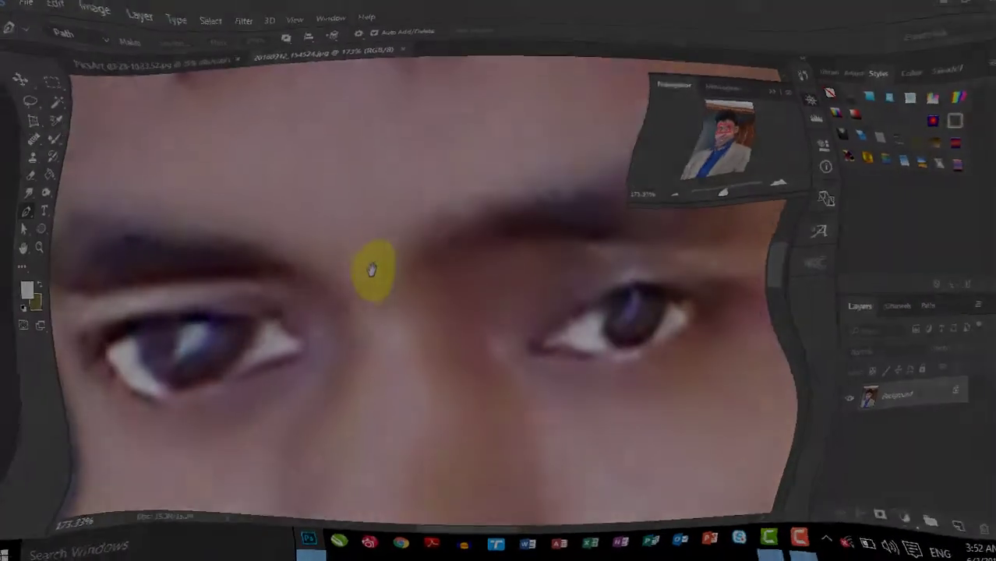